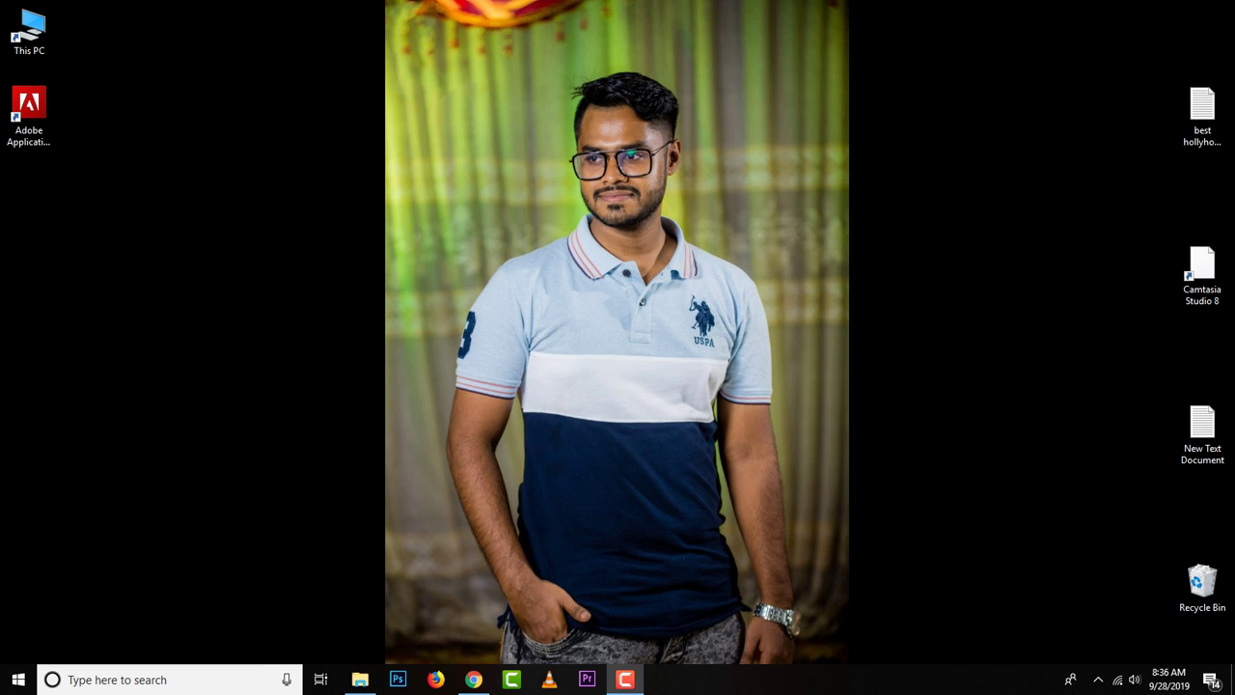
- Show the 'village vlog hasim' folder and briefly preview the vlog image in Picasa Photo Viewer
{"action": "left_click", "coordinate": [360, 679]}
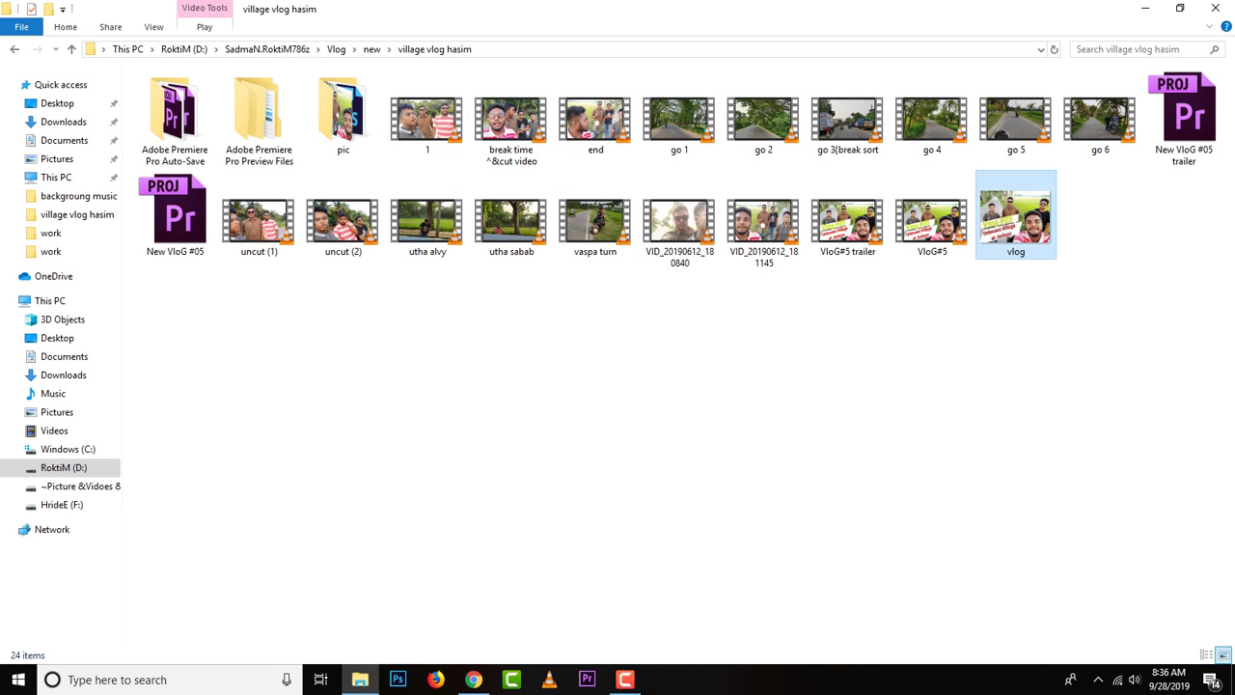
{"action": "key", "text": "Return"}
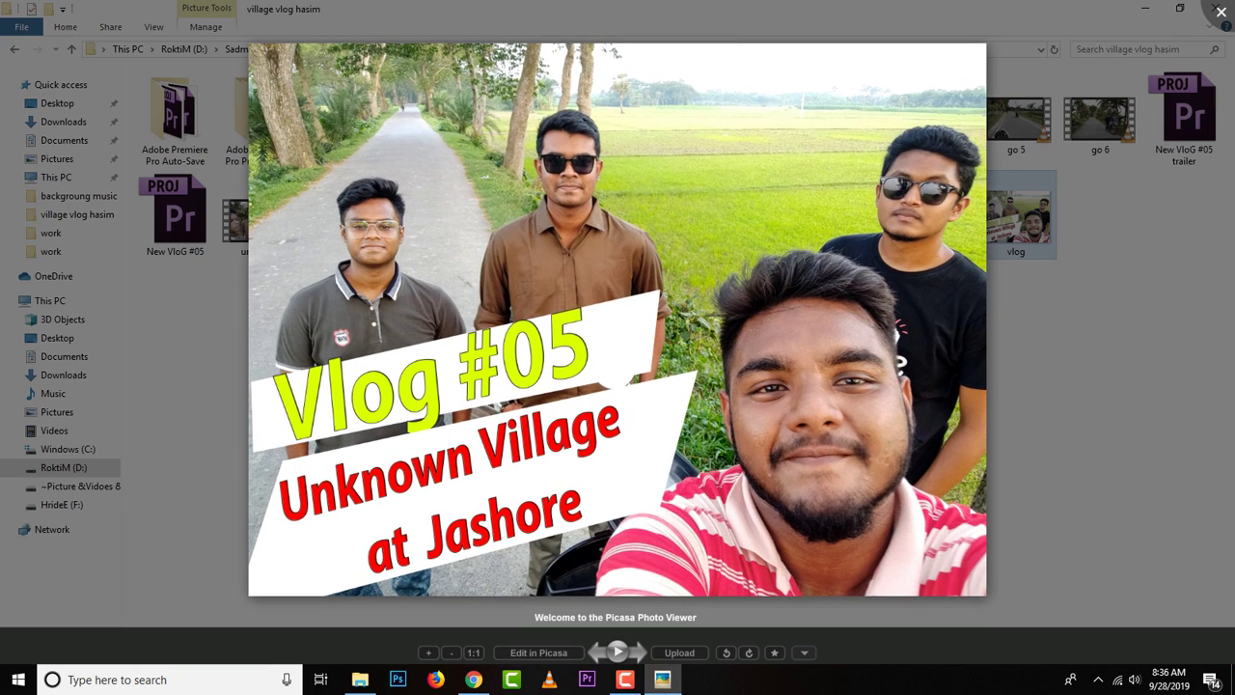
{"action": "left_click", "coordinate": [1220, 11]}
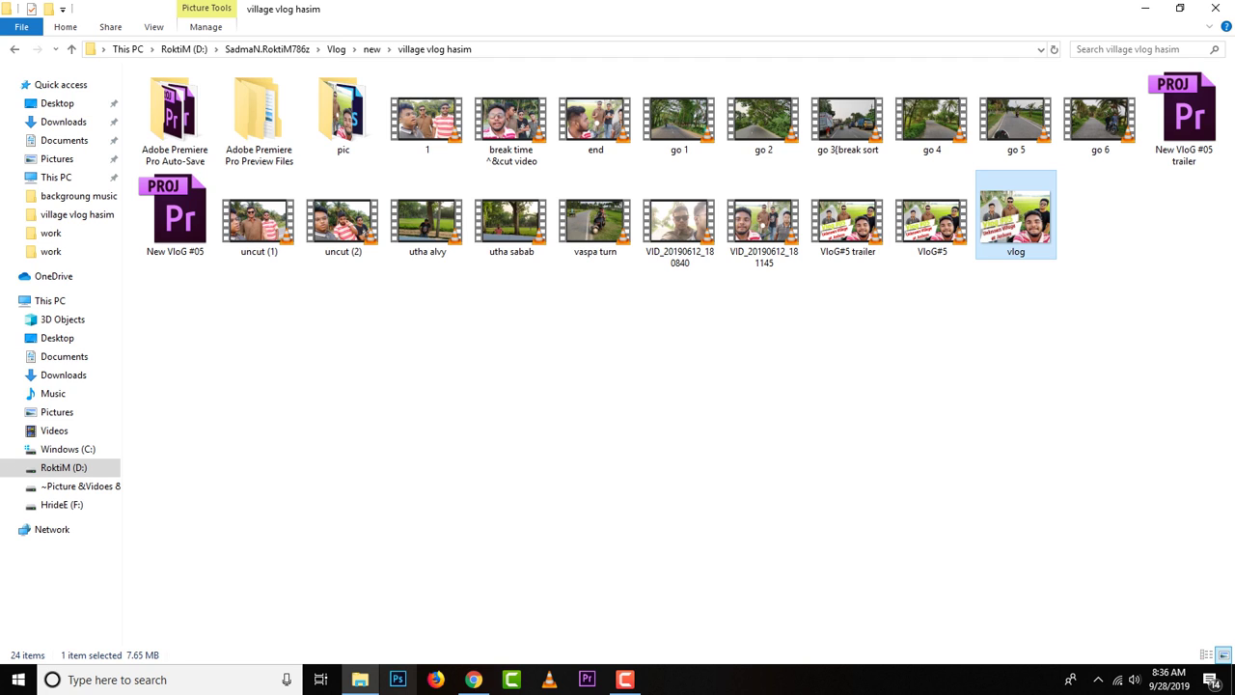
- Drag the 'vlog' image from the village vlog hasim folder into Photoshop to open it
{"action": "left_click", "coordinate": [397, 679]}
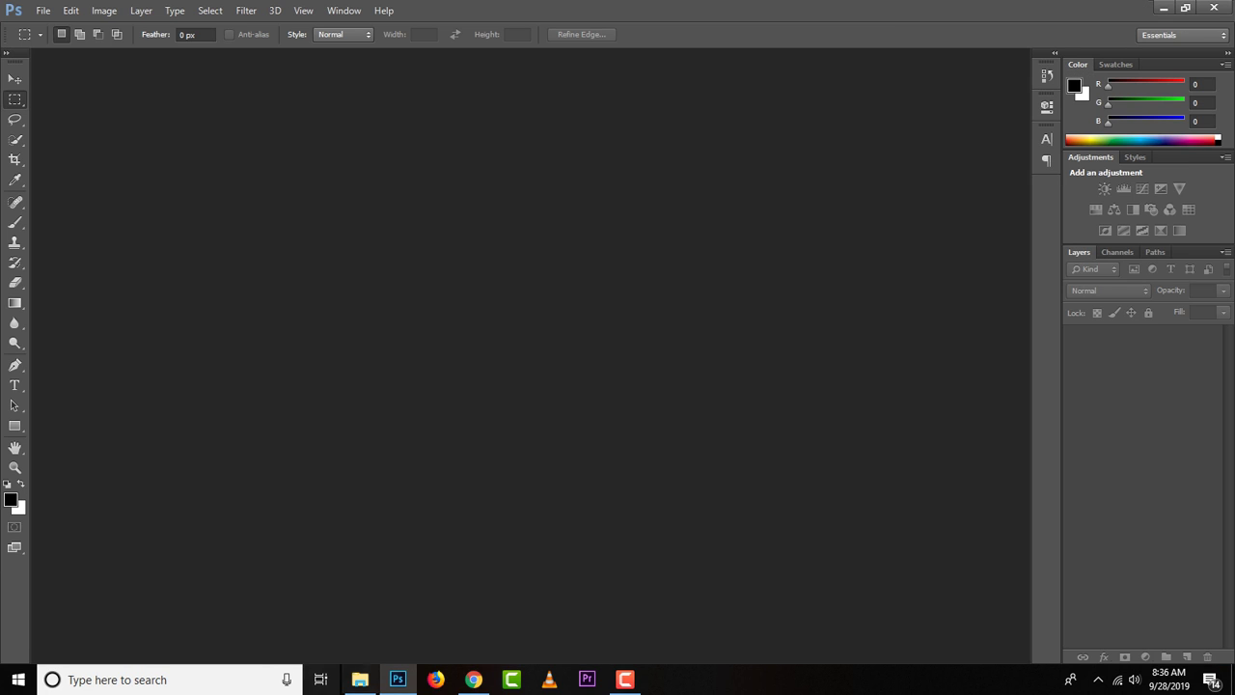
{"action": "left_click", "coordinate": [358, 680]}
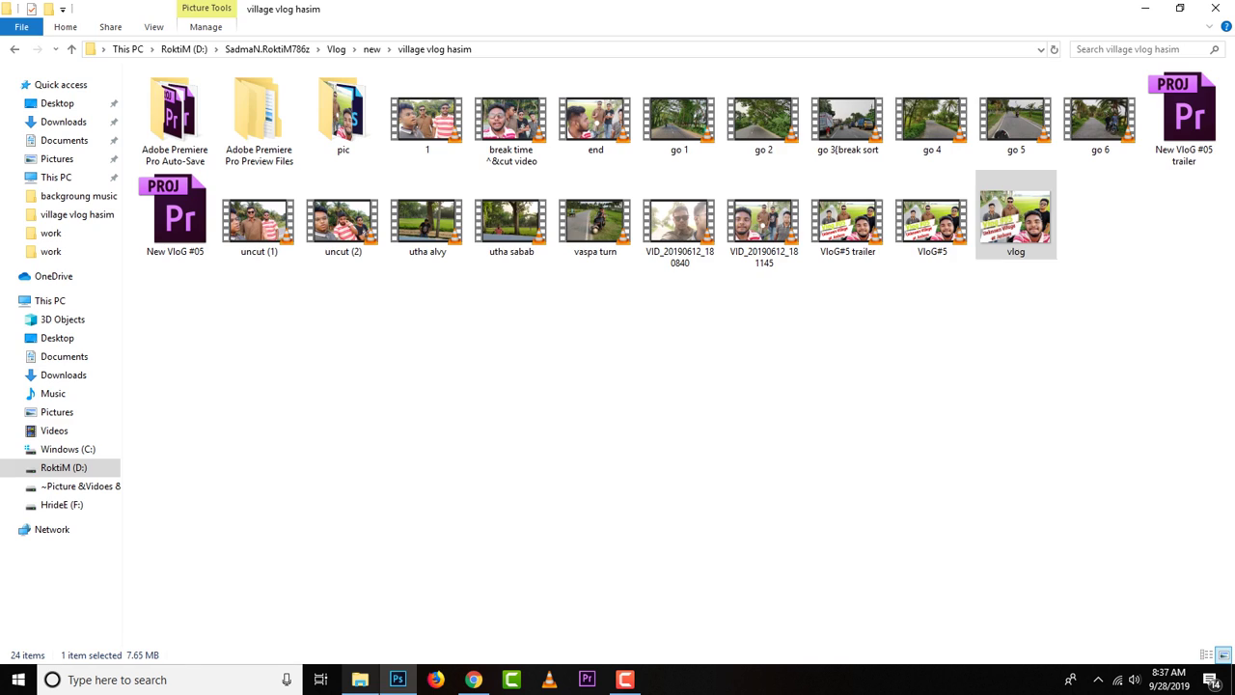
{"action": "left_click", "coordinate": [950, 311]}
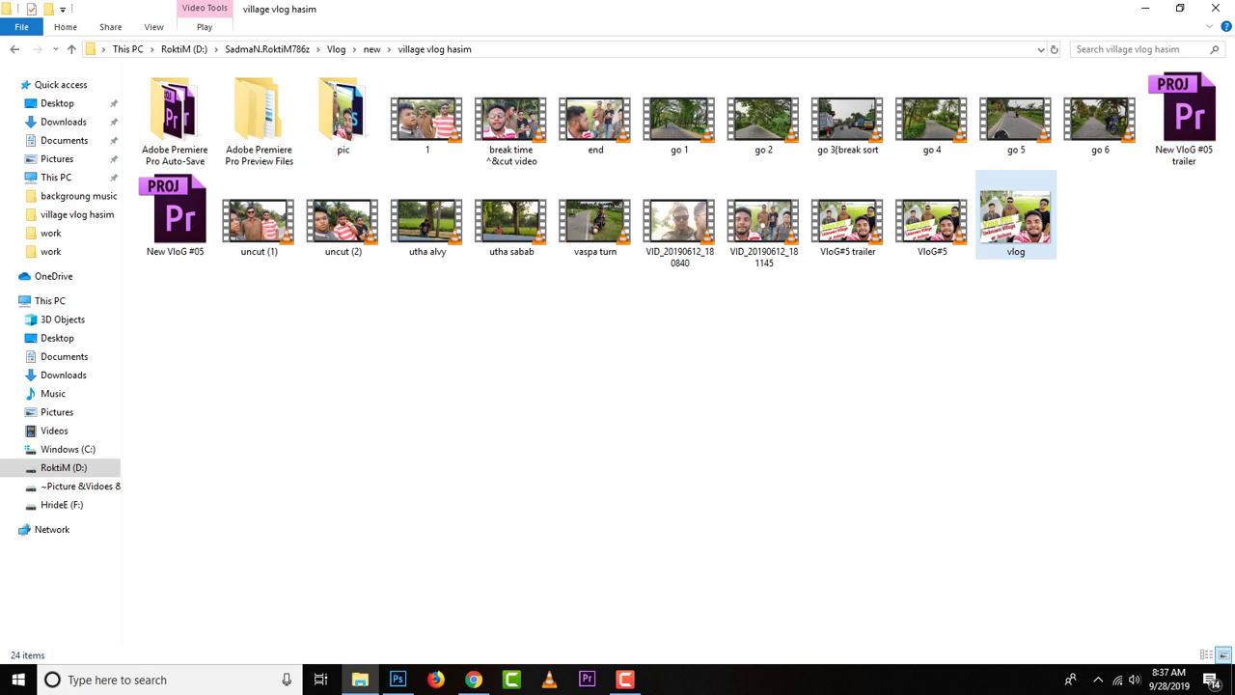
{"action": "left_click_drag", "start_coordinate": [1015, 217], "coordinate": [581, 575]}
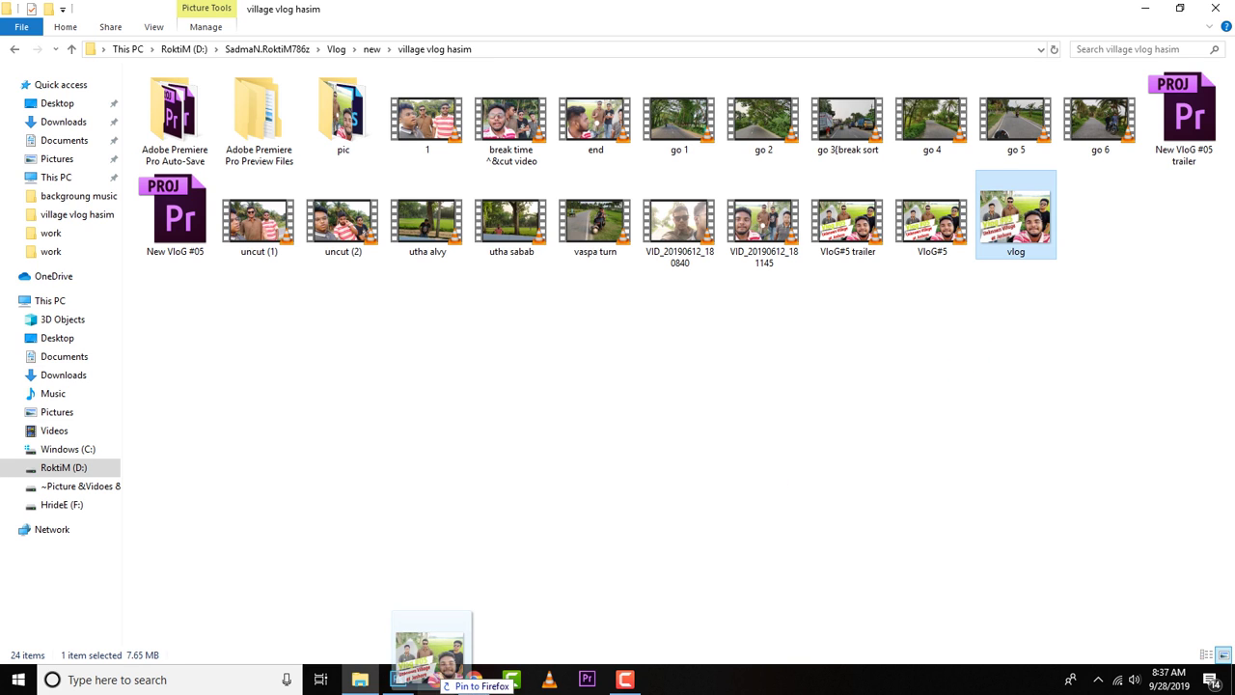
{"action": "left_click_drag", "start_coordinate": [598, 625], "coordinate": [535, 557]}
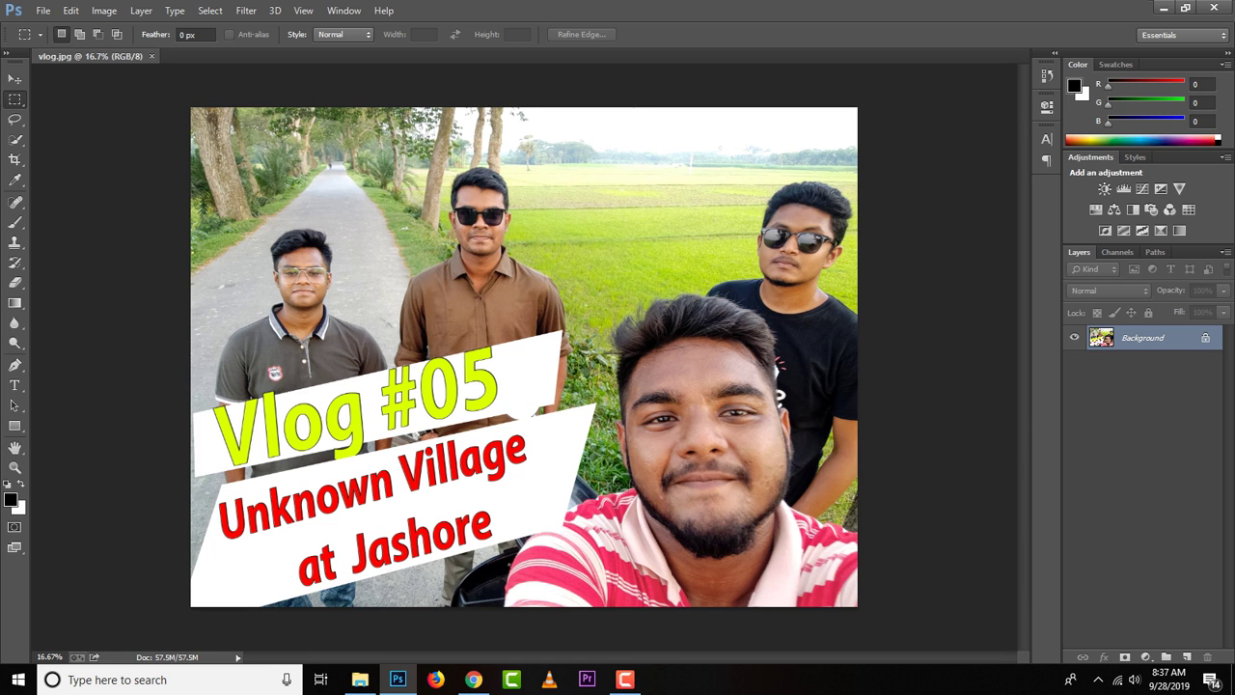
- Save As a JPEG with 'thuml' appended to the file name, reaching JPEG Options
{"action": "left_click", "coordinate": [43, 11]}
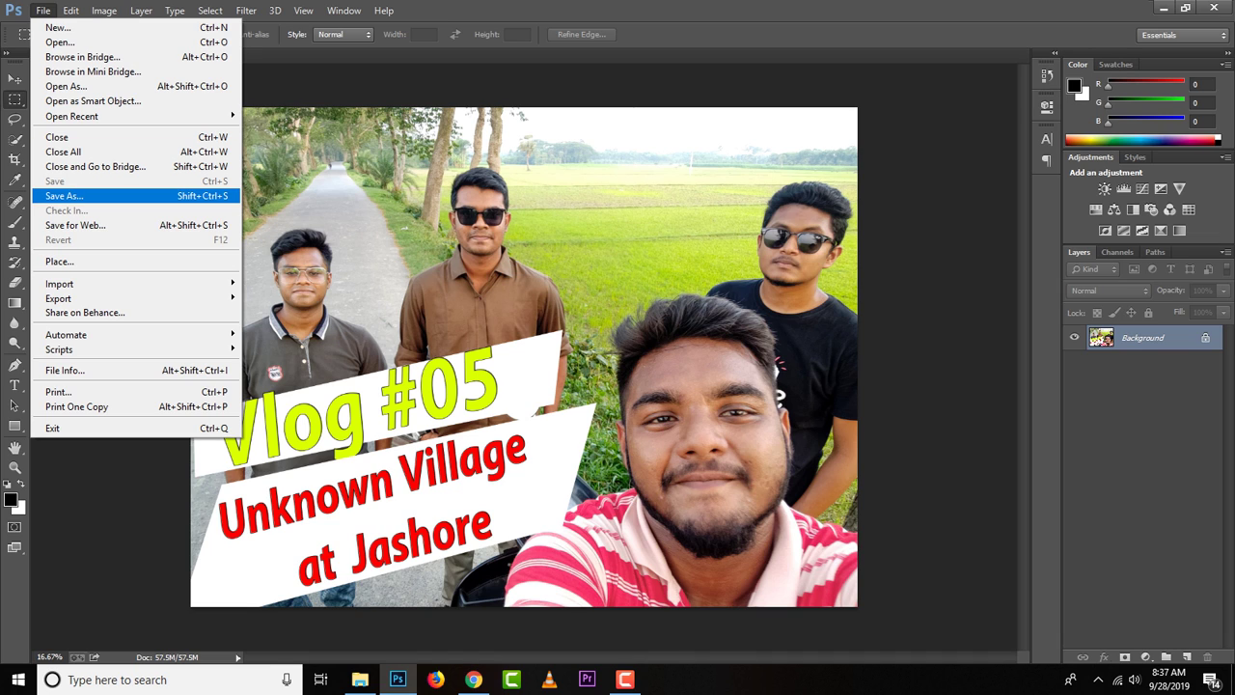
{"action": "left_click", "coordinate": [63, 196]}
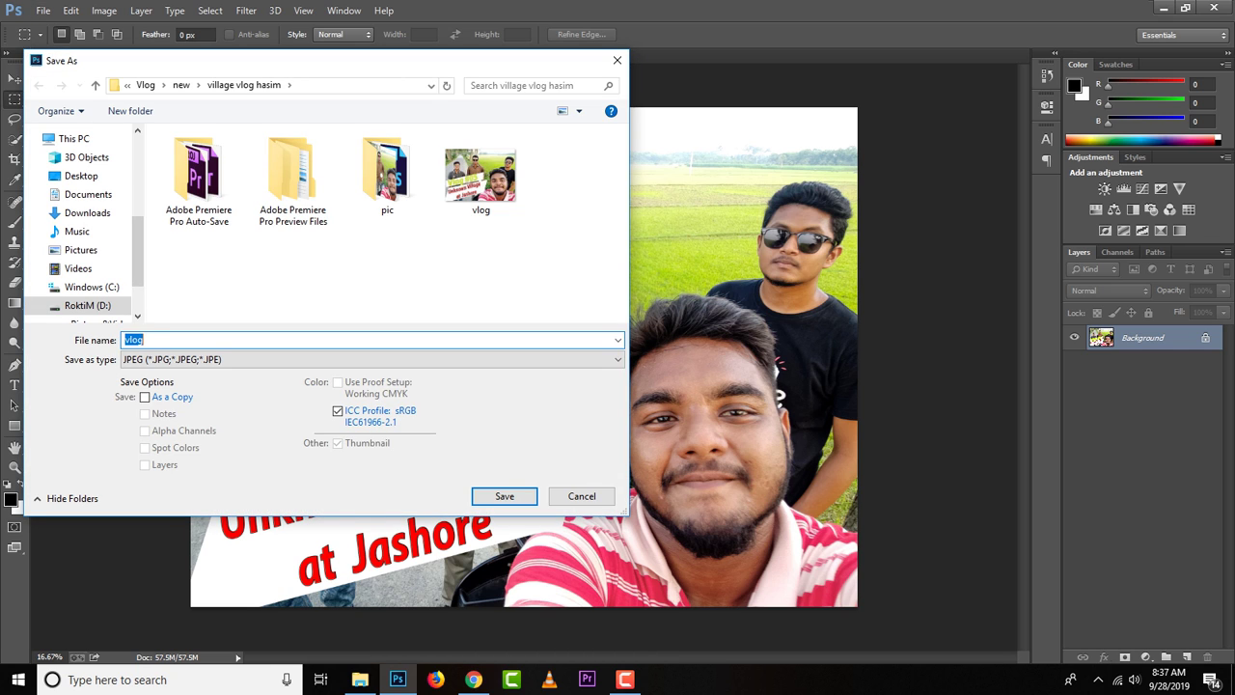
{"action": "key", "text": "End"}
{"action": "right_click", "coordinate": [272, 340]}
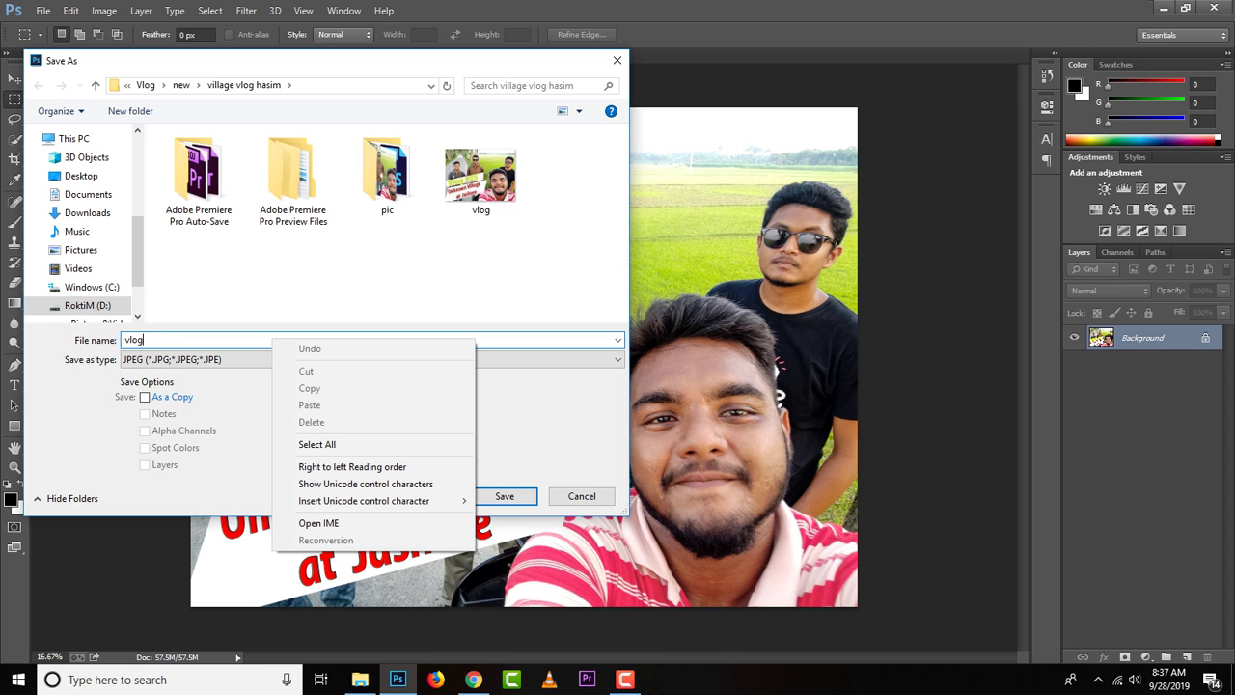
{"action": "key", "text": "Escape"}
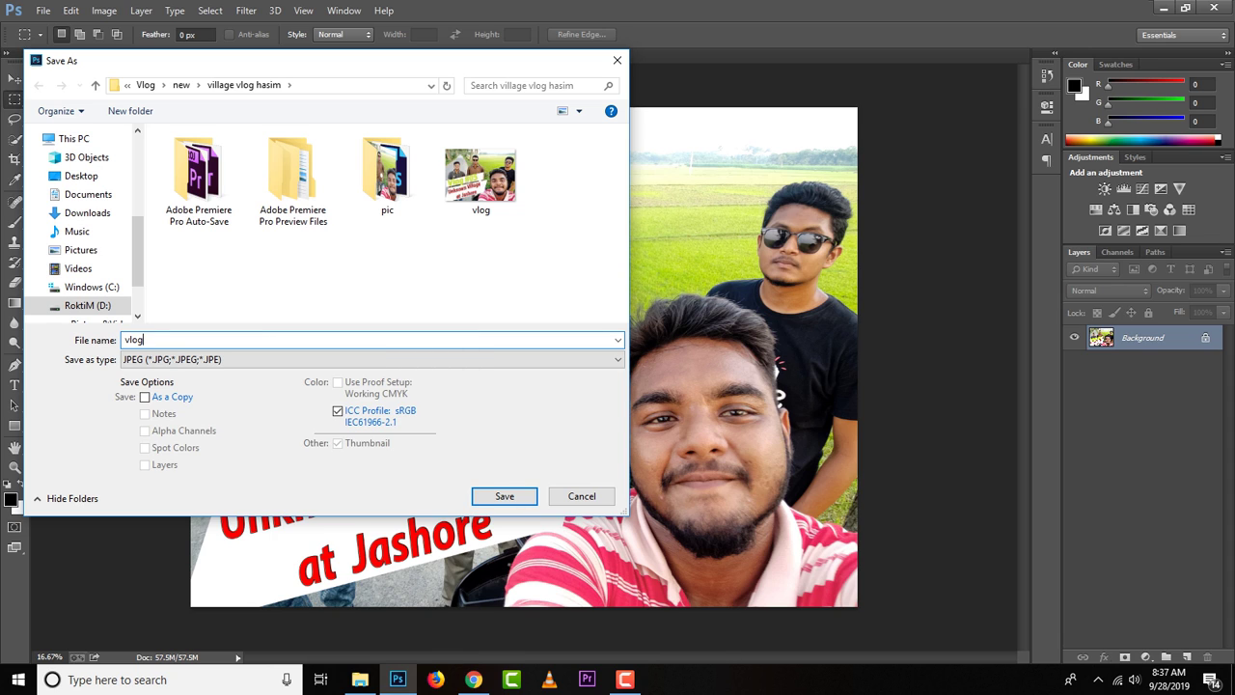
{"action": "type", "text": " thu"}
{"action": "type", "text": "ml"}
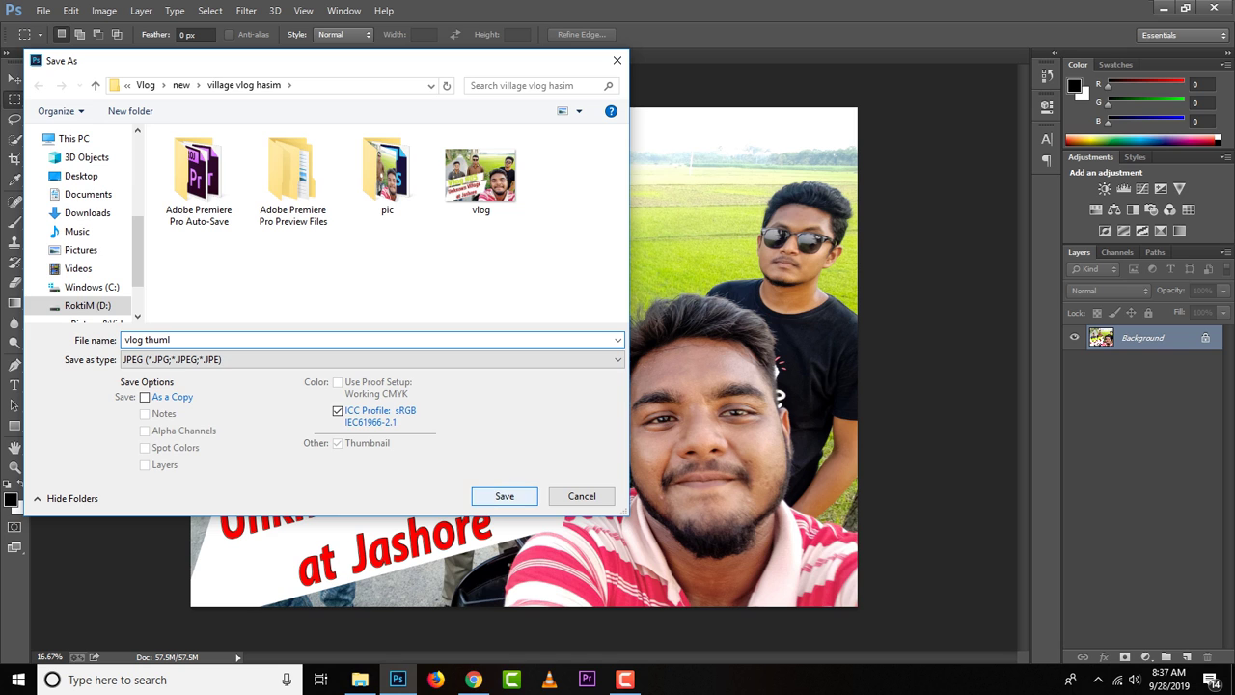
{"action": "left_click", "coordinate": [504, 496]}
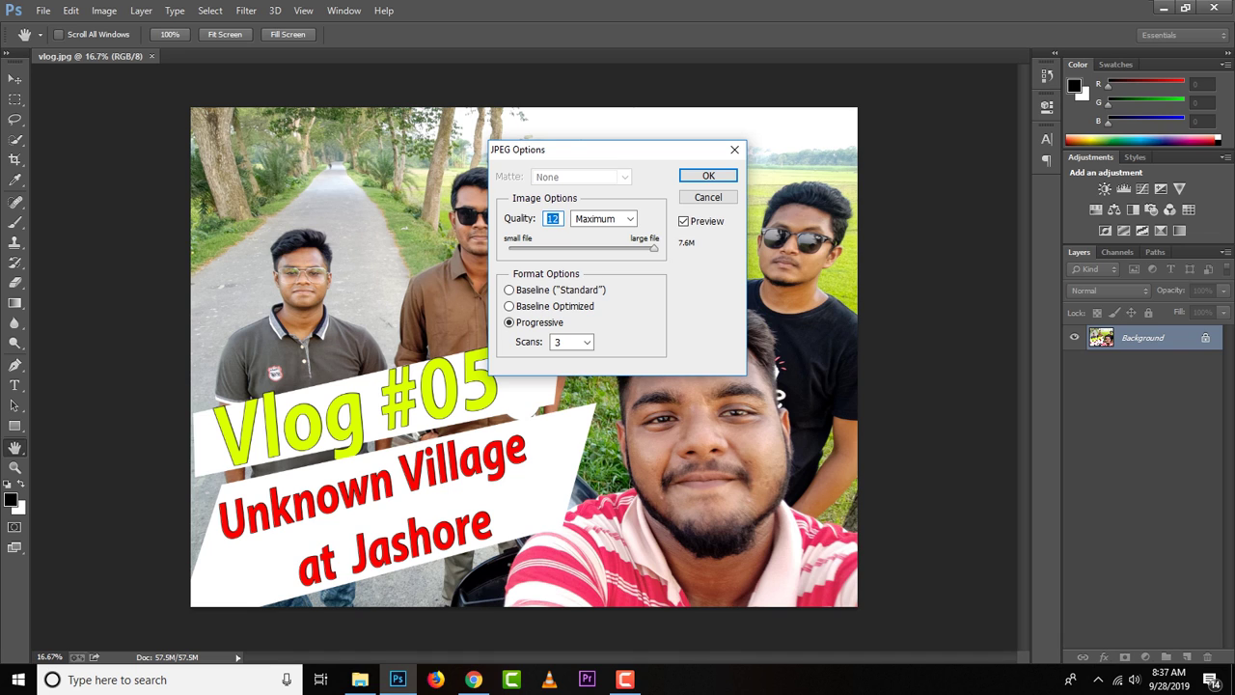
{"action": "type", "text": "1"}
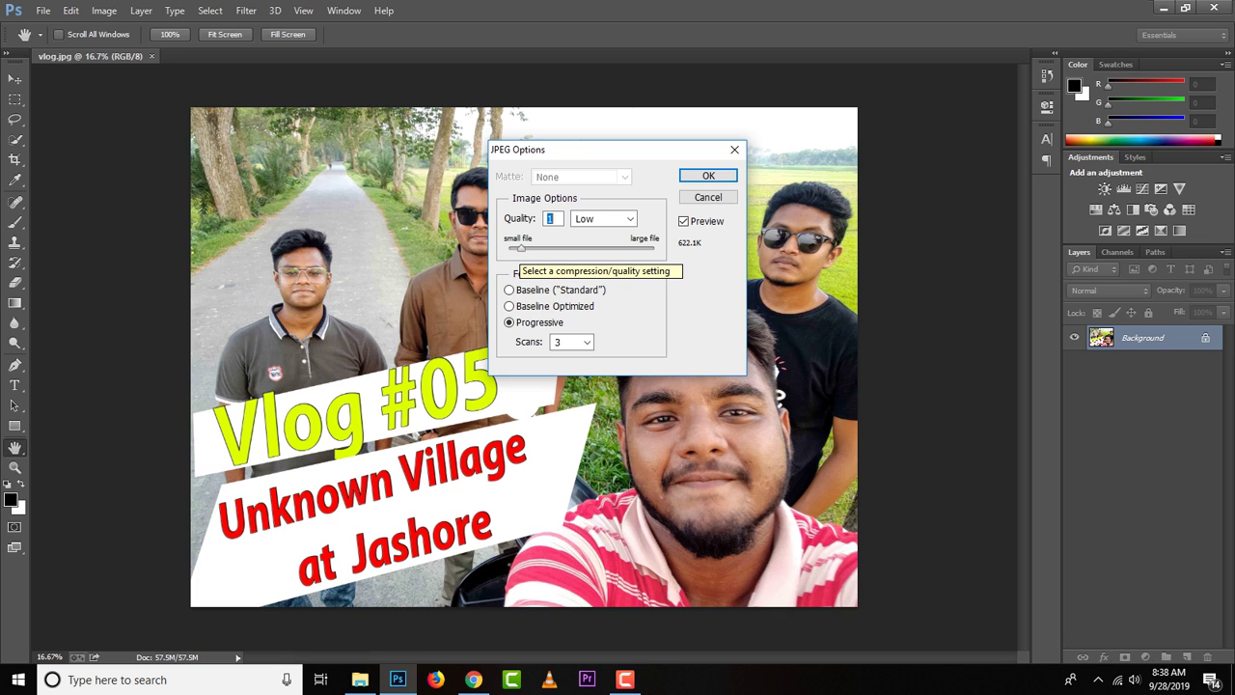
{"action": "left_click_drag", "start_coordinate": [521, 248], "coordinate": [532, 248]}
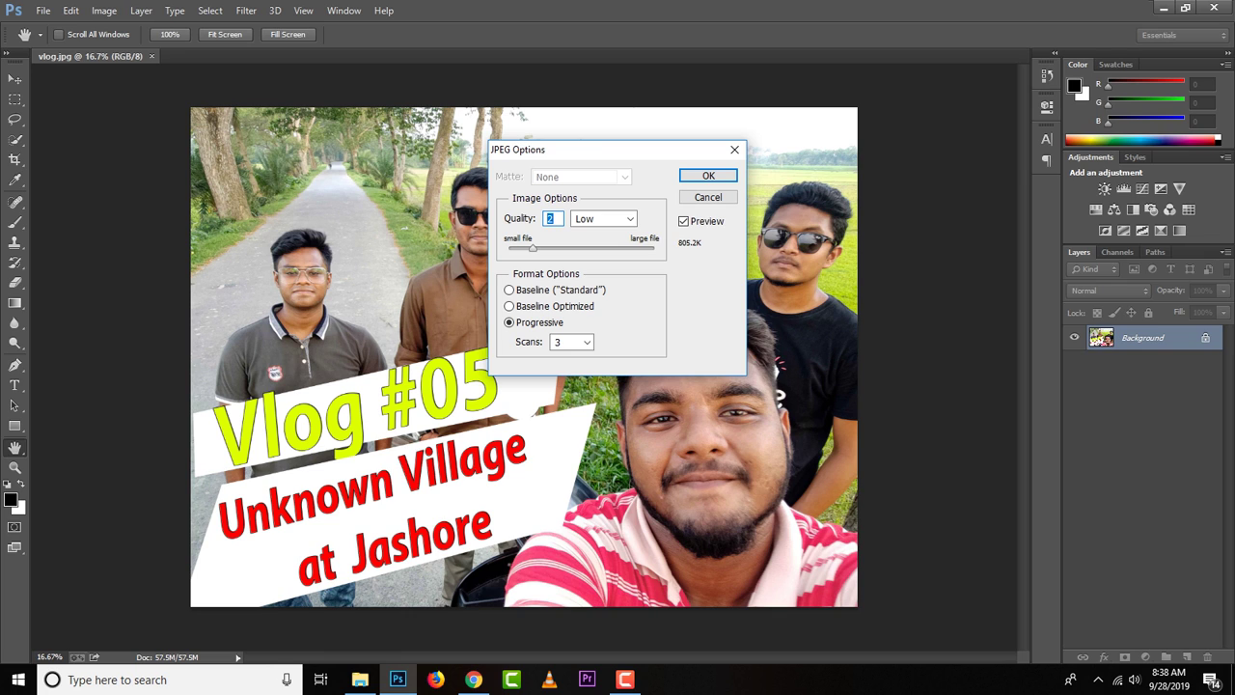
{"action": "key", "text": "Up"}
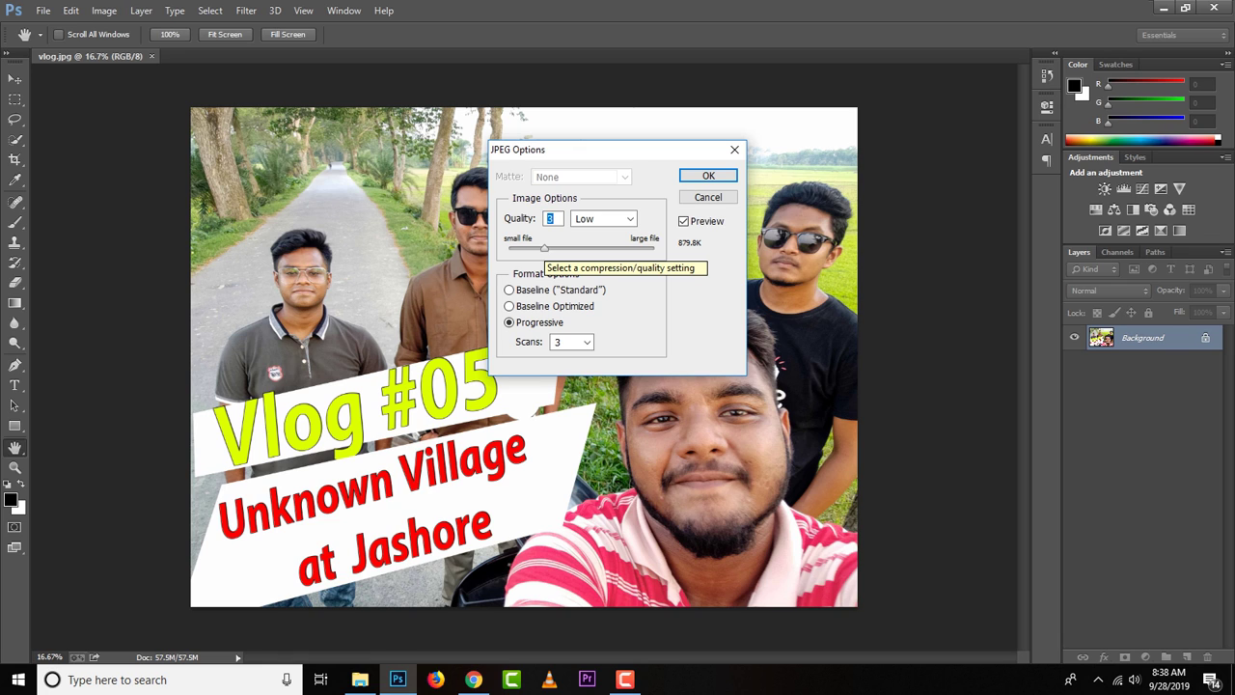
{"action": "key", "text": "Up"}
{"action": "key", "text": "Up"}
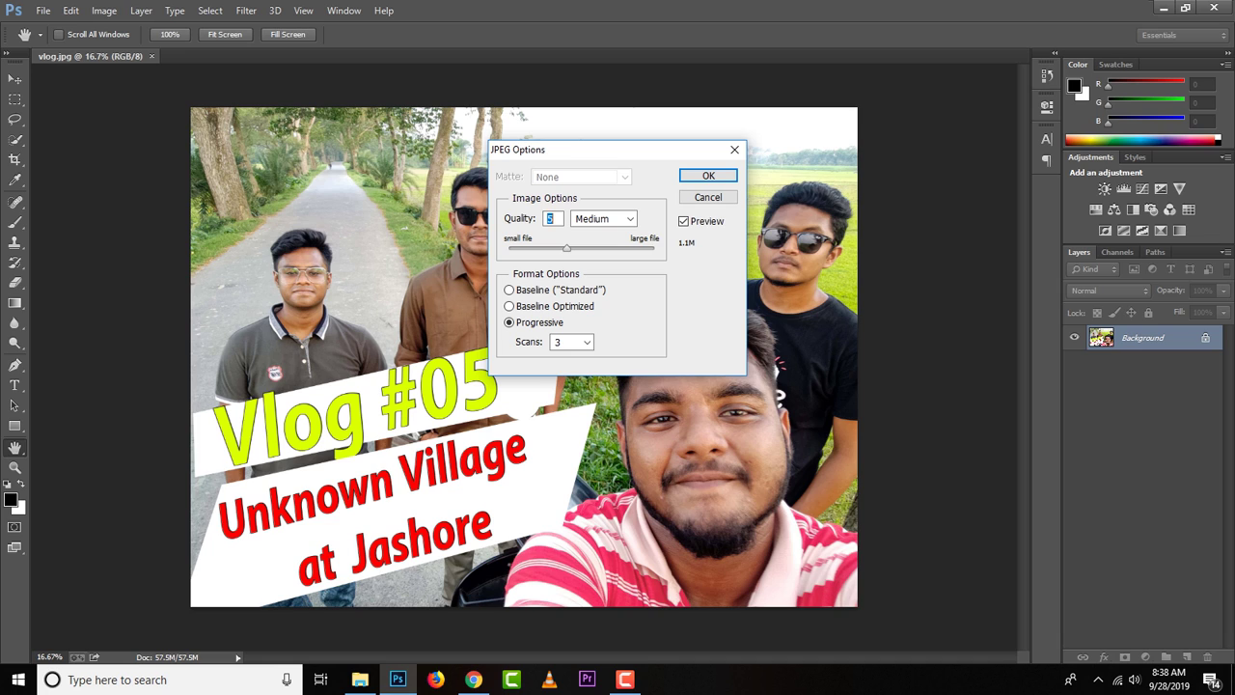
{"action": "key", "text": "Up"}
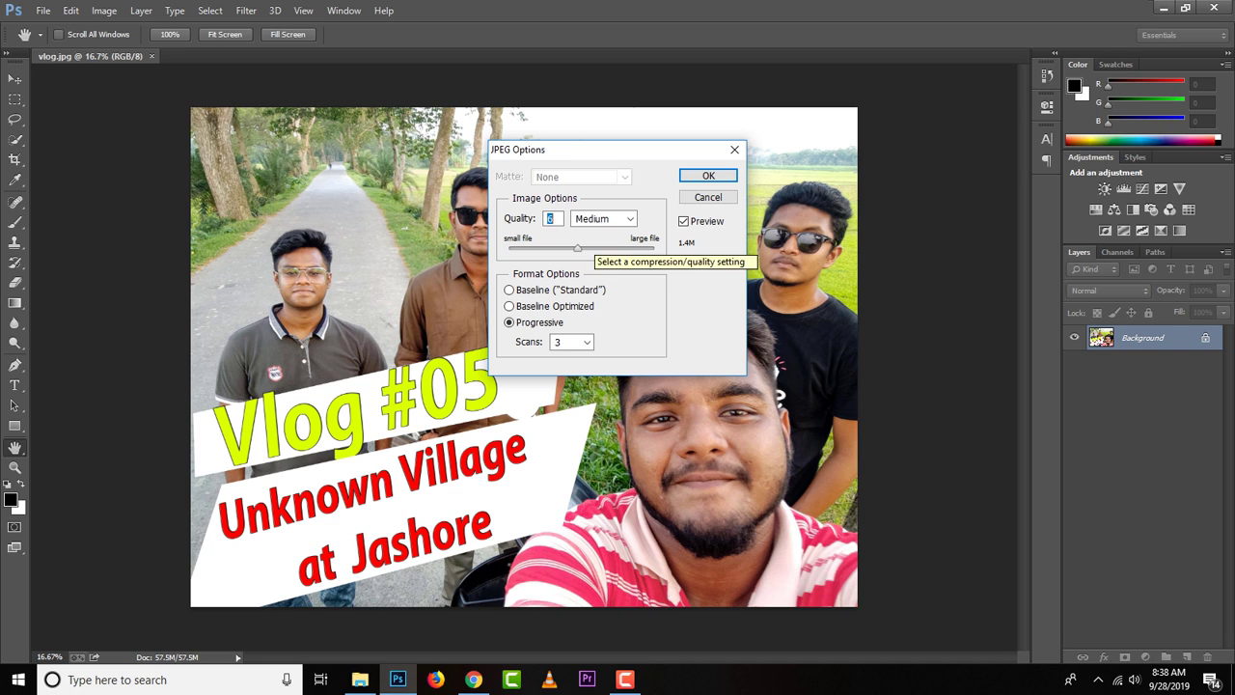
{"action": "key", "text": "Up"}
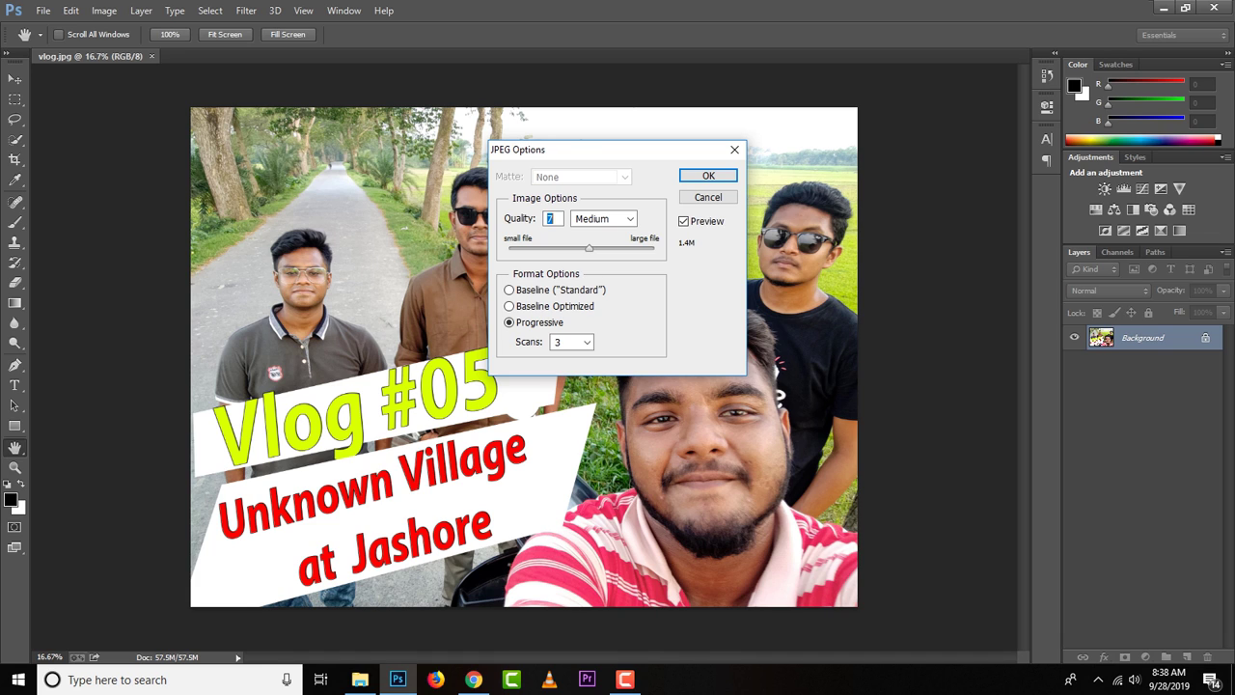
{"action": "key", "text": "Up"}
{"action": "key", "text": "Return"}
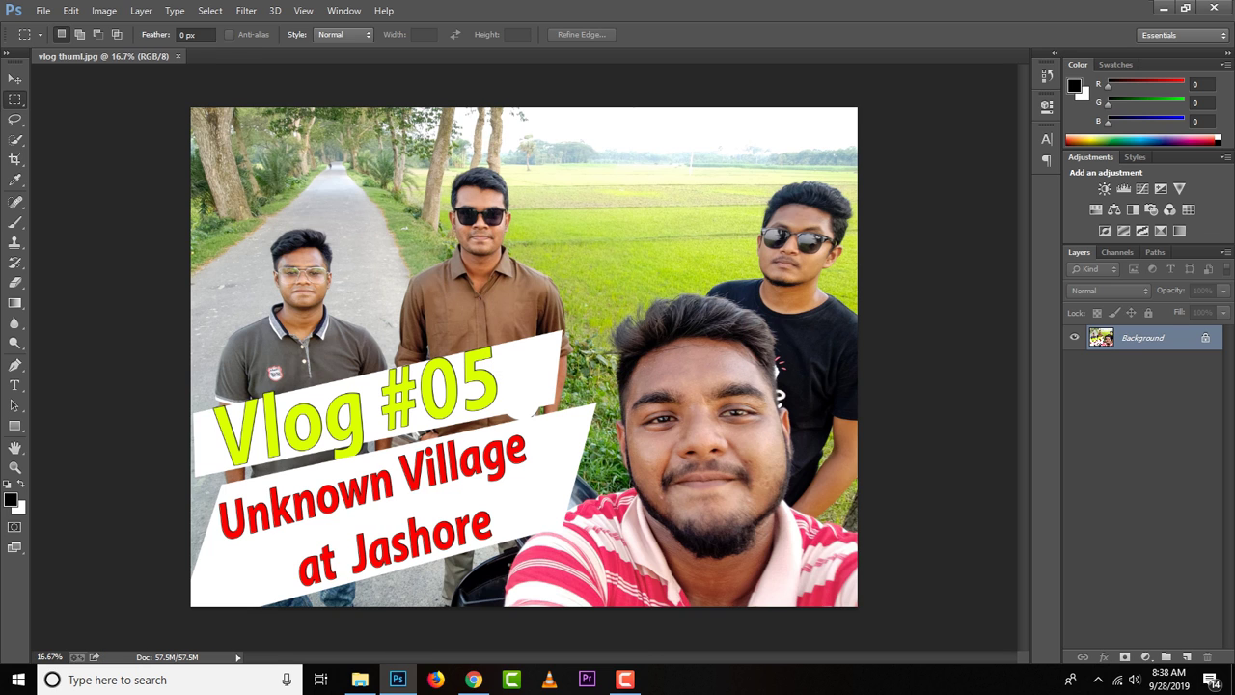
- Save the thumbnail as a new JPEG named 'delet'
{"action": "left_click", "coordinate": [42, 11]}
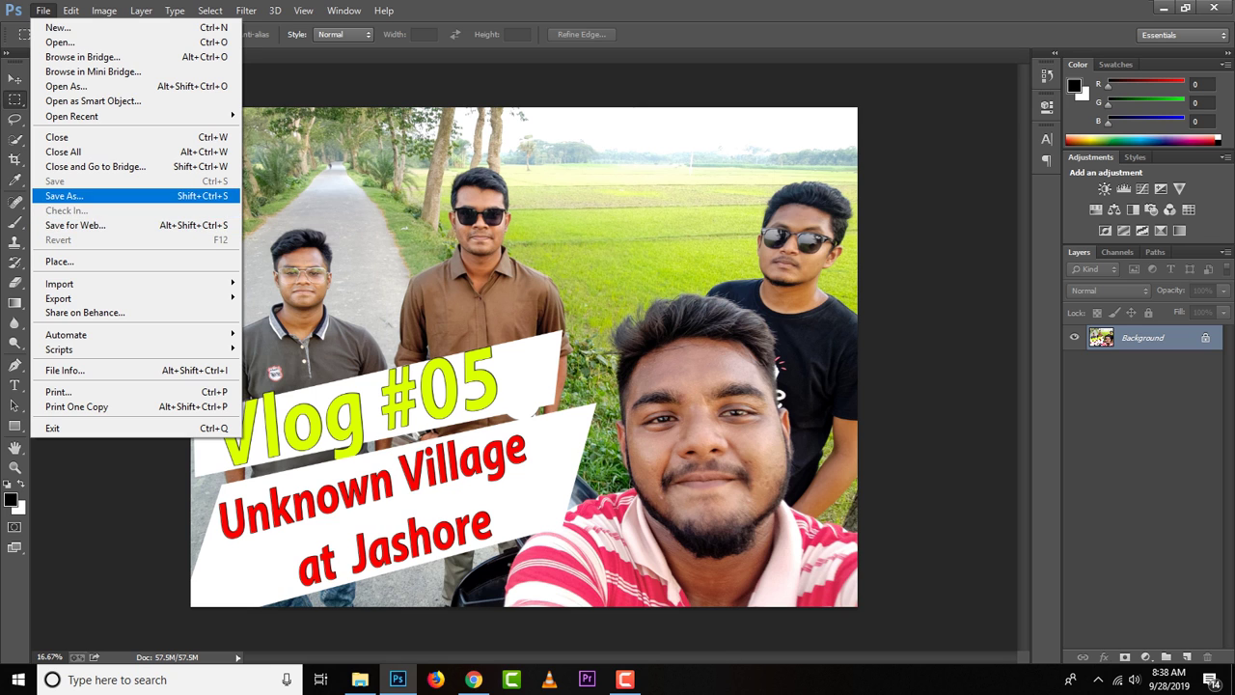
{"action": "left_click", "coordinate": [63, 196]}
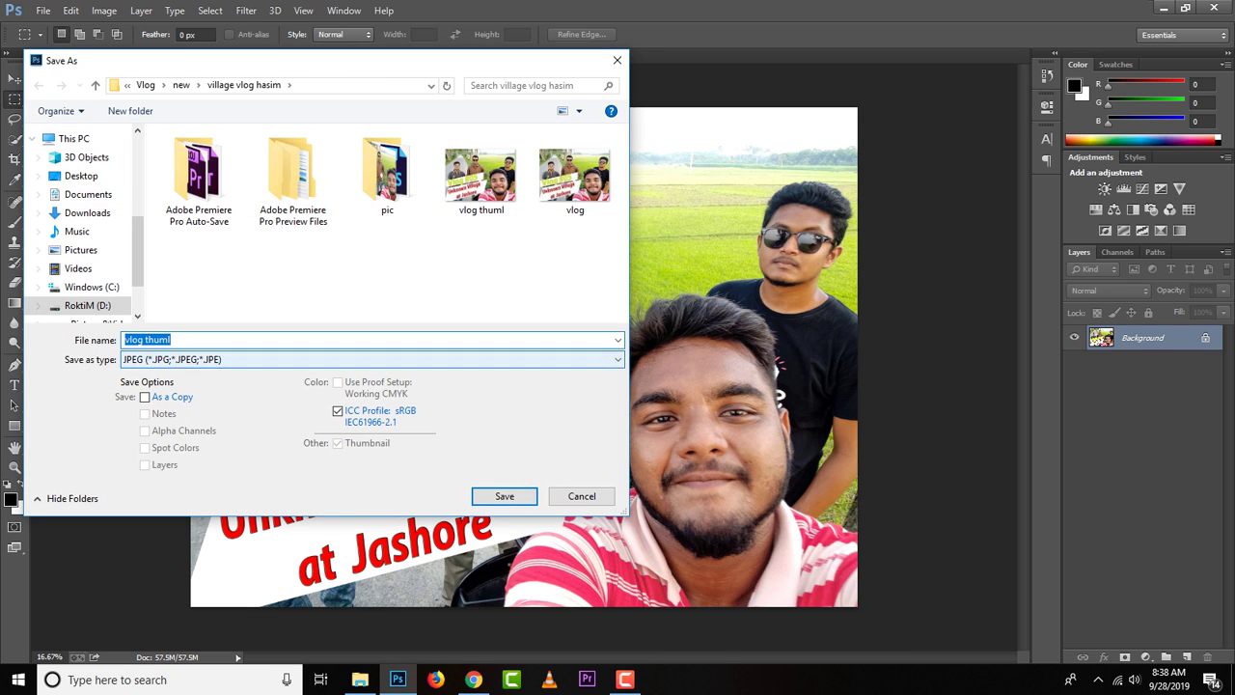
{"action": "key", "text": "End"}
{"action": "type", "text": "u"}
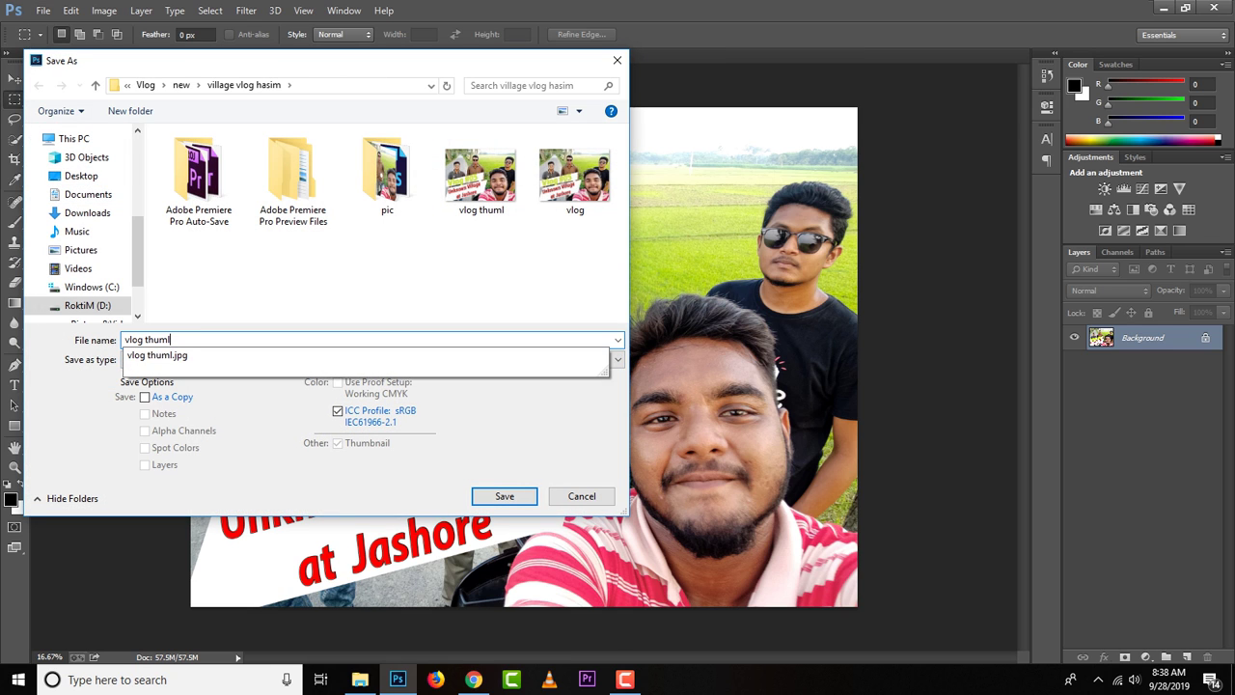
{"action": "key", "text": "BackSpace"}
{"action": "key", "text": "BackSpace"}
{"action": "key", "text": "BackSpace"}
{"action": "type", "text": "d"}
{"action": "key", "text": "BackSpace"}
{"action": "type", "text": "del"}
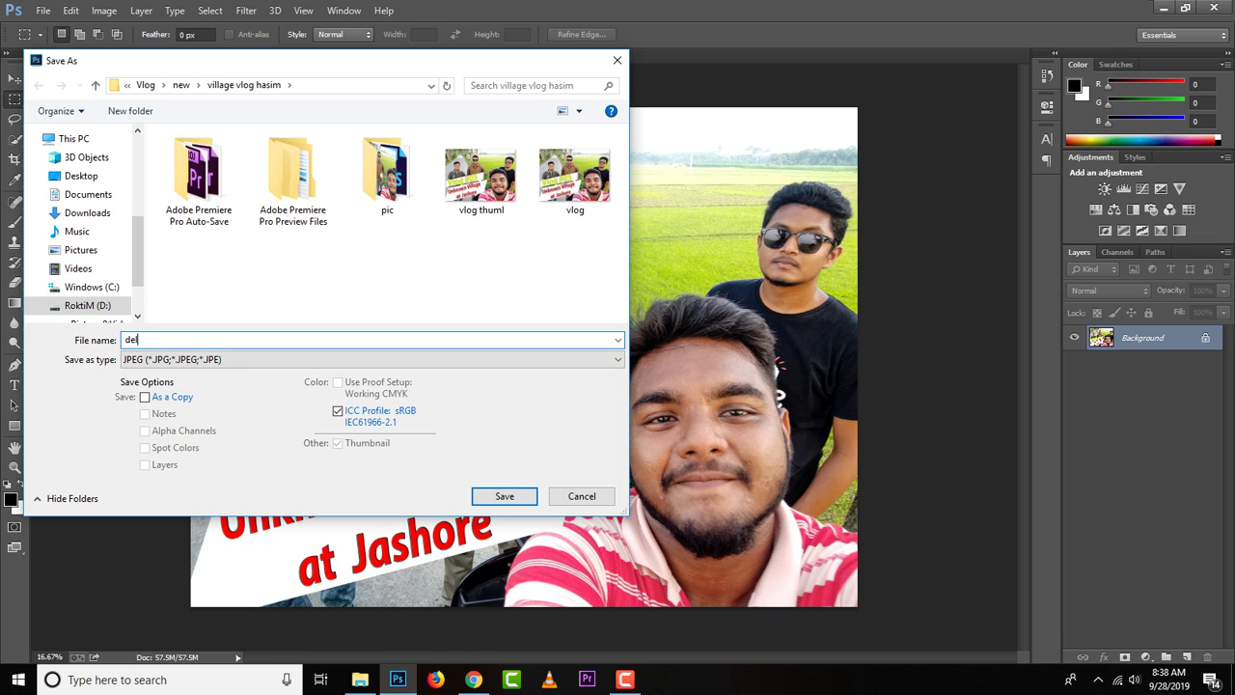
{"action": "type", "text": "et"}
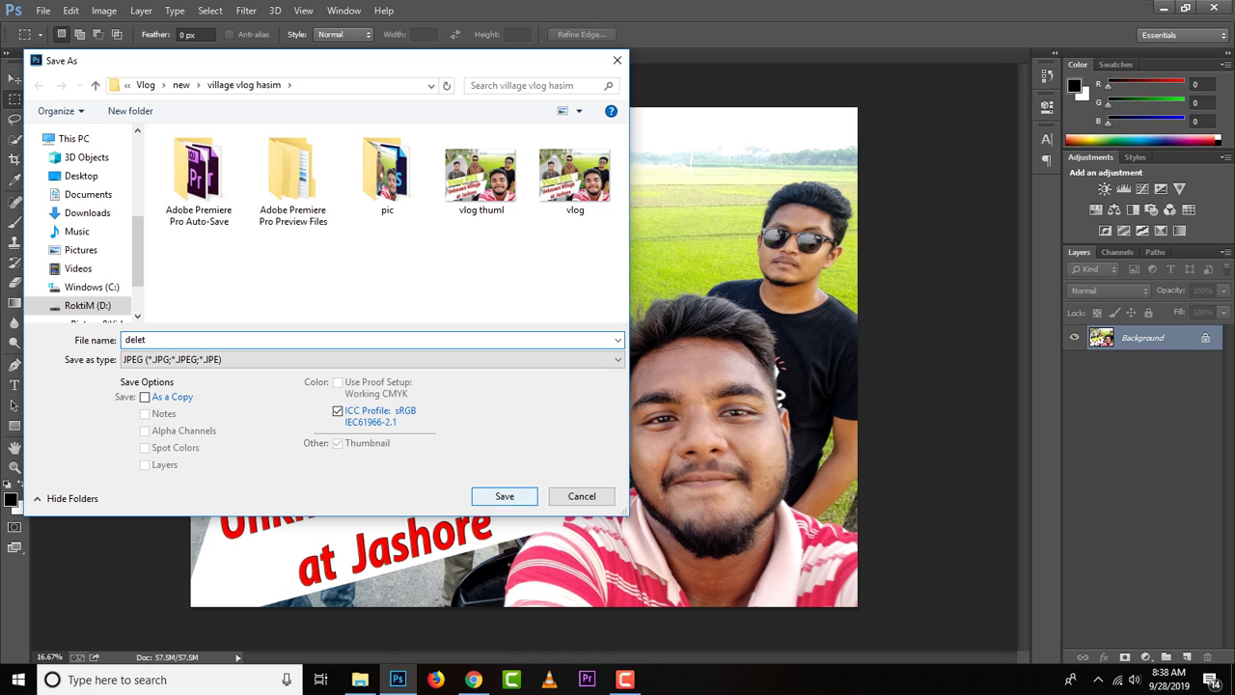
{"action": "key", "text": "Return"}
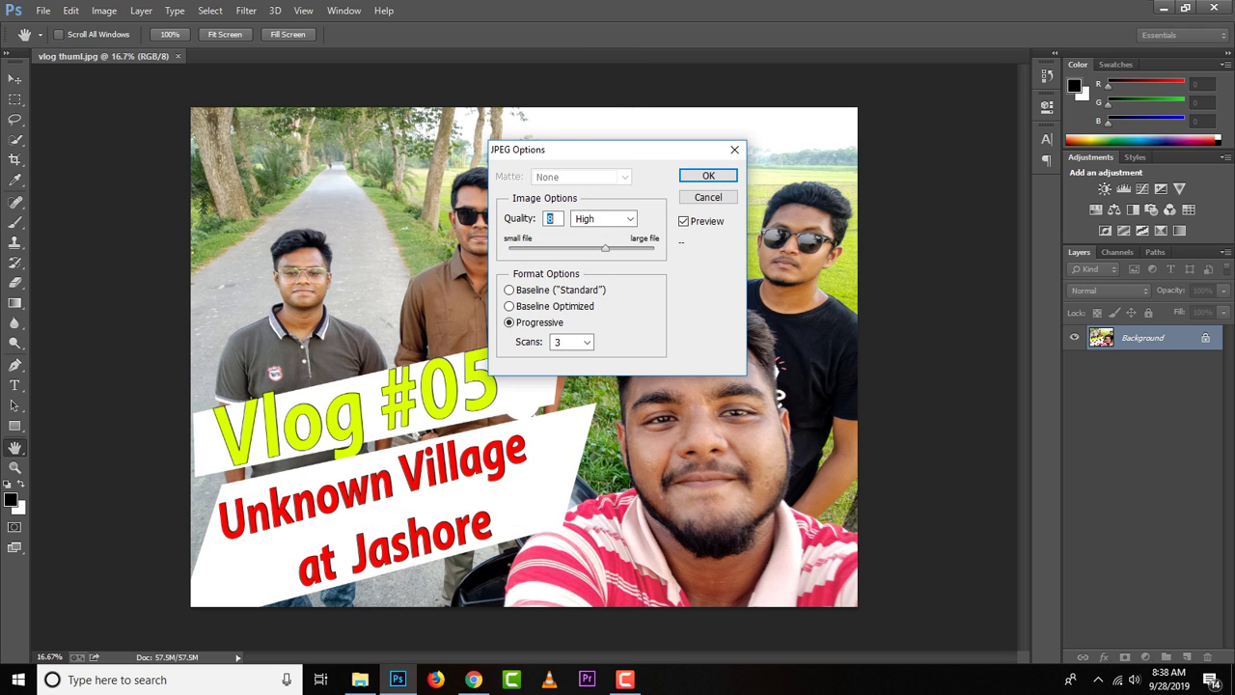
- Set the JPEG quality to 0 (Low) and confirm the save
{"action": "type", "text": "1"}
{"action": "left_click_drag", "start_coordinate": [519, 248], "coordinate": [516, 248]}
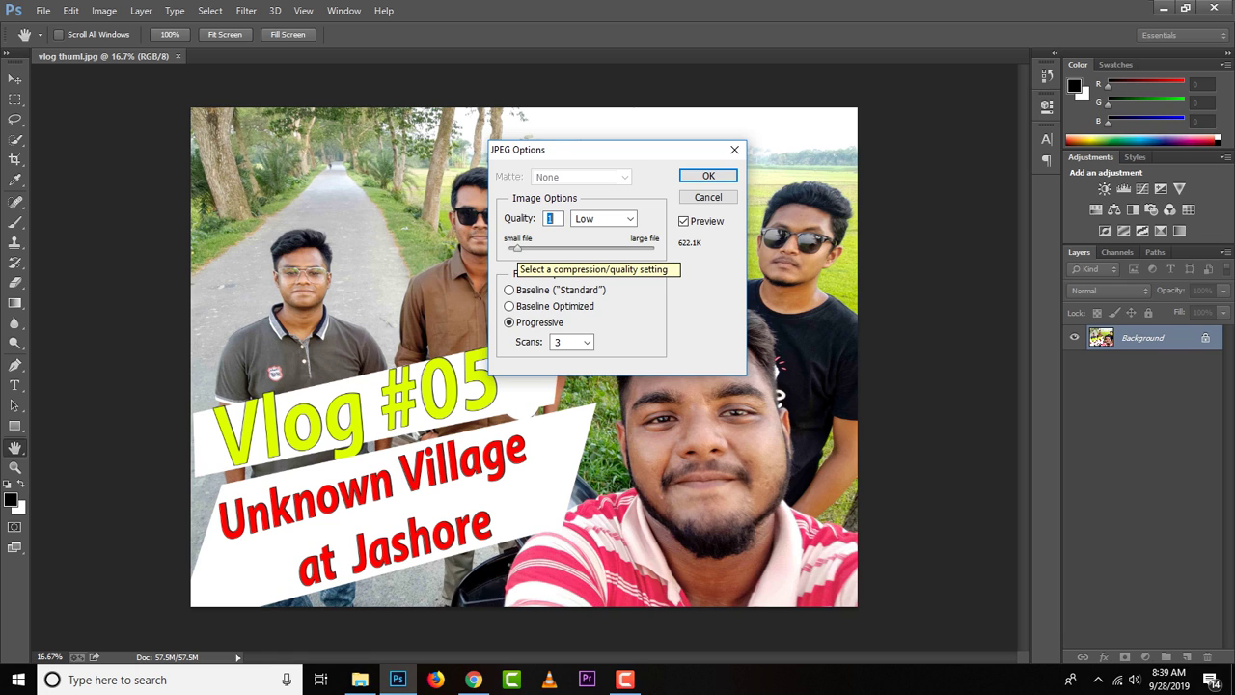
{"action": "left_click_drag", "start_coordinate": [516, 248], "coordinate": [512, 248]}
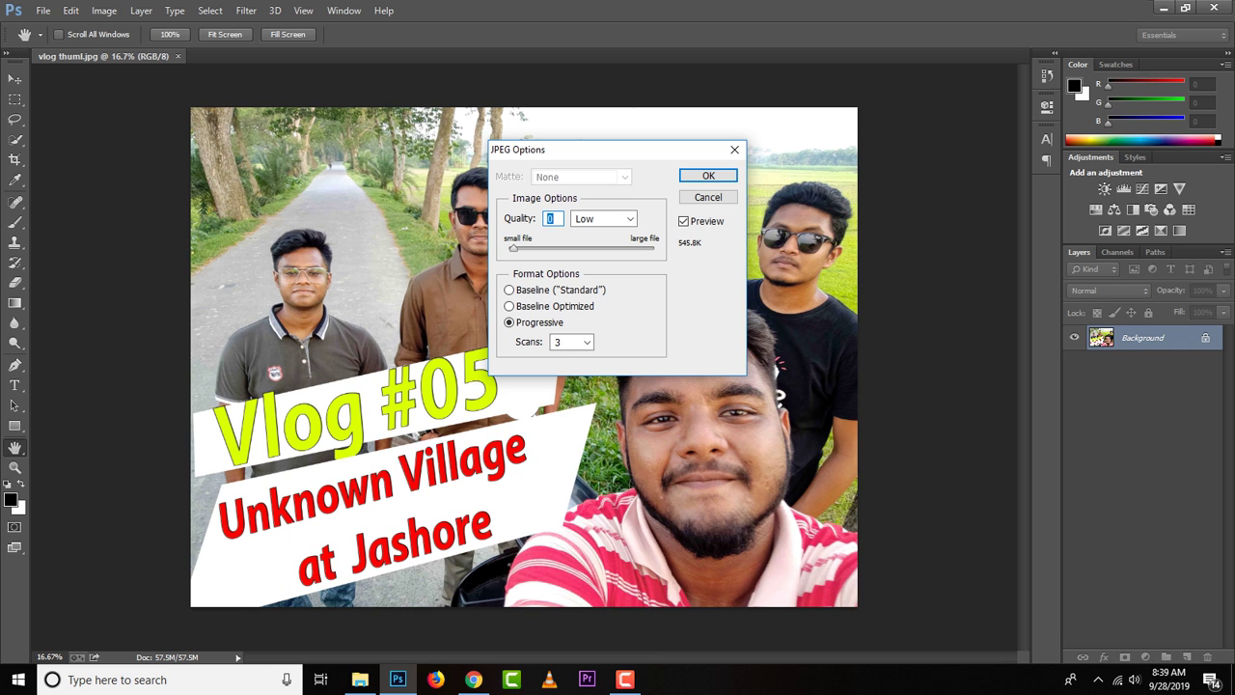
{"action": "key", "text": "Return"}
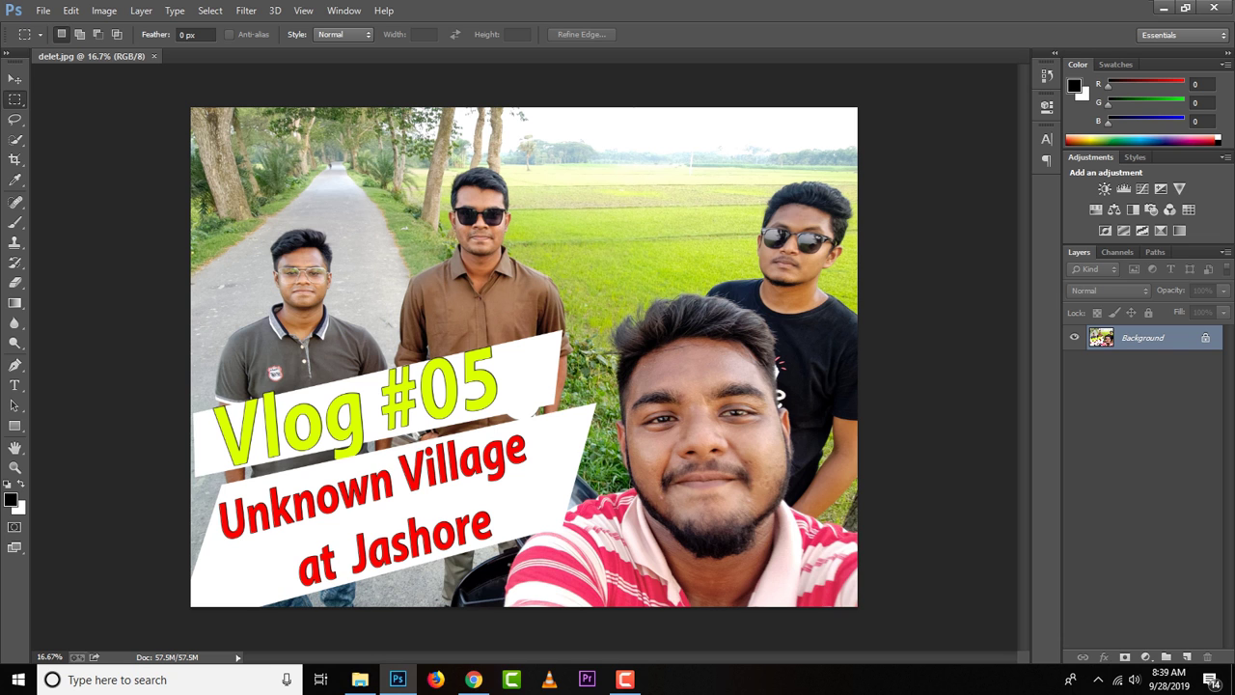
- Close delet.jpg in Photoshop and open vlog.jpg in the photo viewer
{"action": "key", "text": "ctrl+w"}
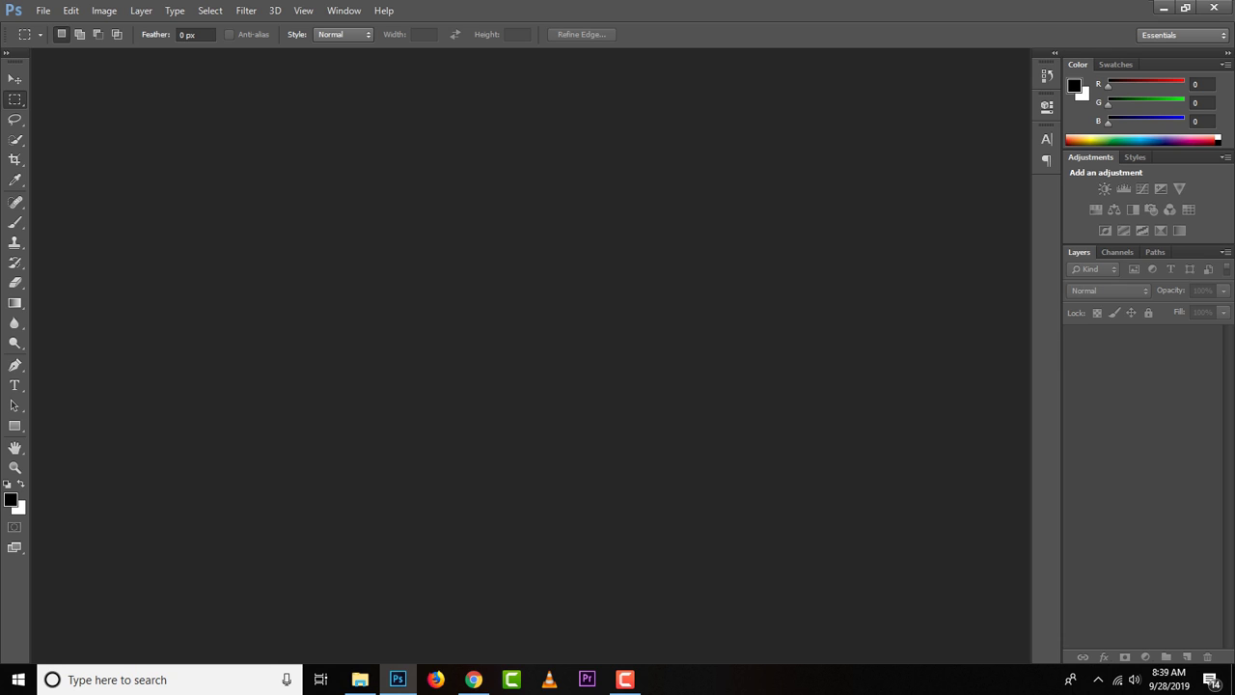
{"action": "key", "text": "alt+Tab"}
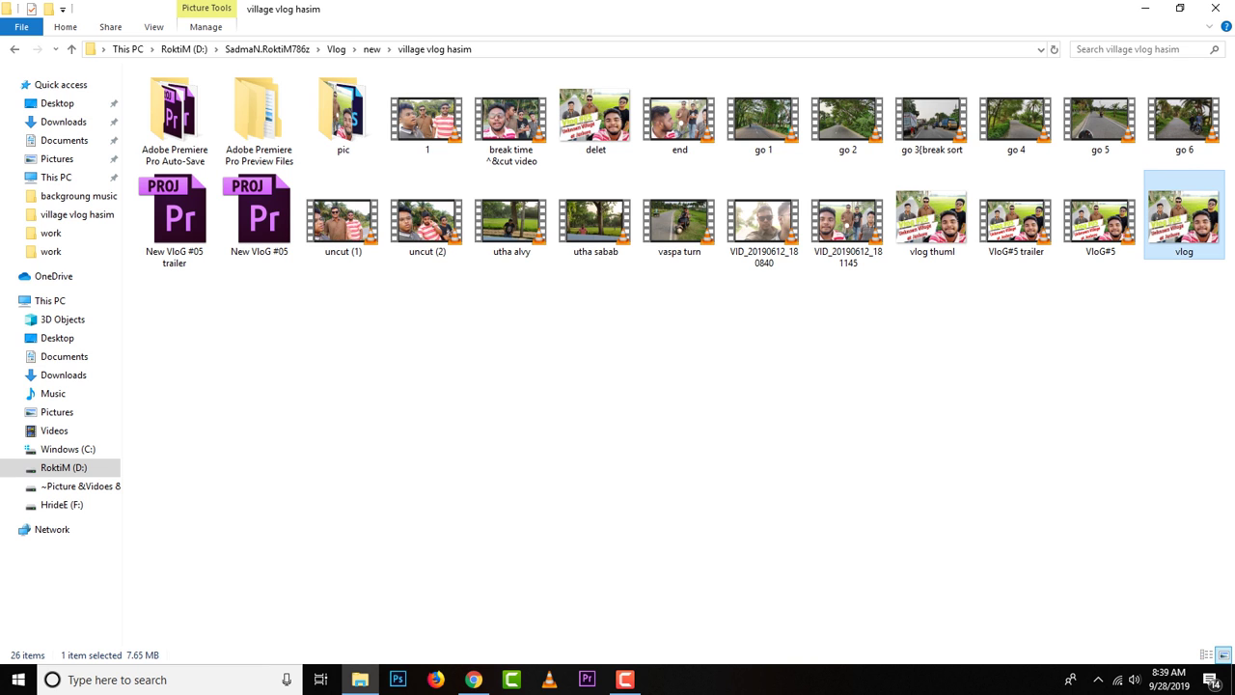
{"action": "key", "text": "Return"}
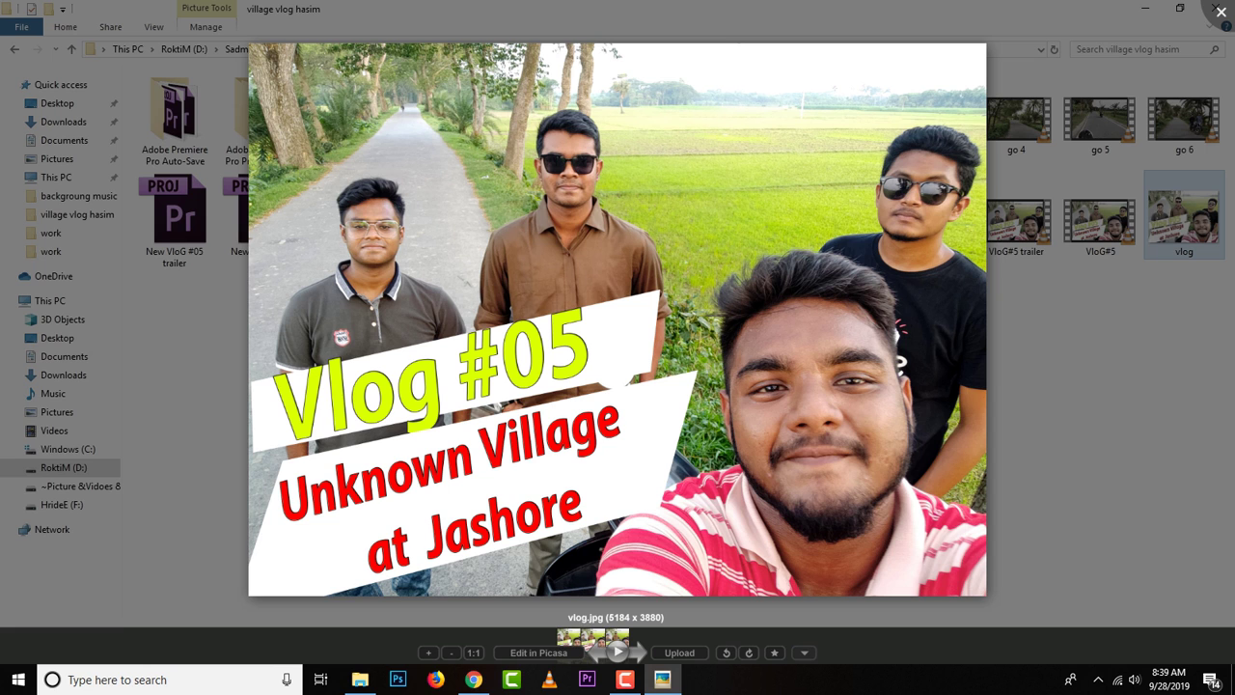
- Flip between vlog.jpg, vlog thuml.jpg and delet.jpg to compare them, then close the viewer
{"action": "key", "text": "Right"}
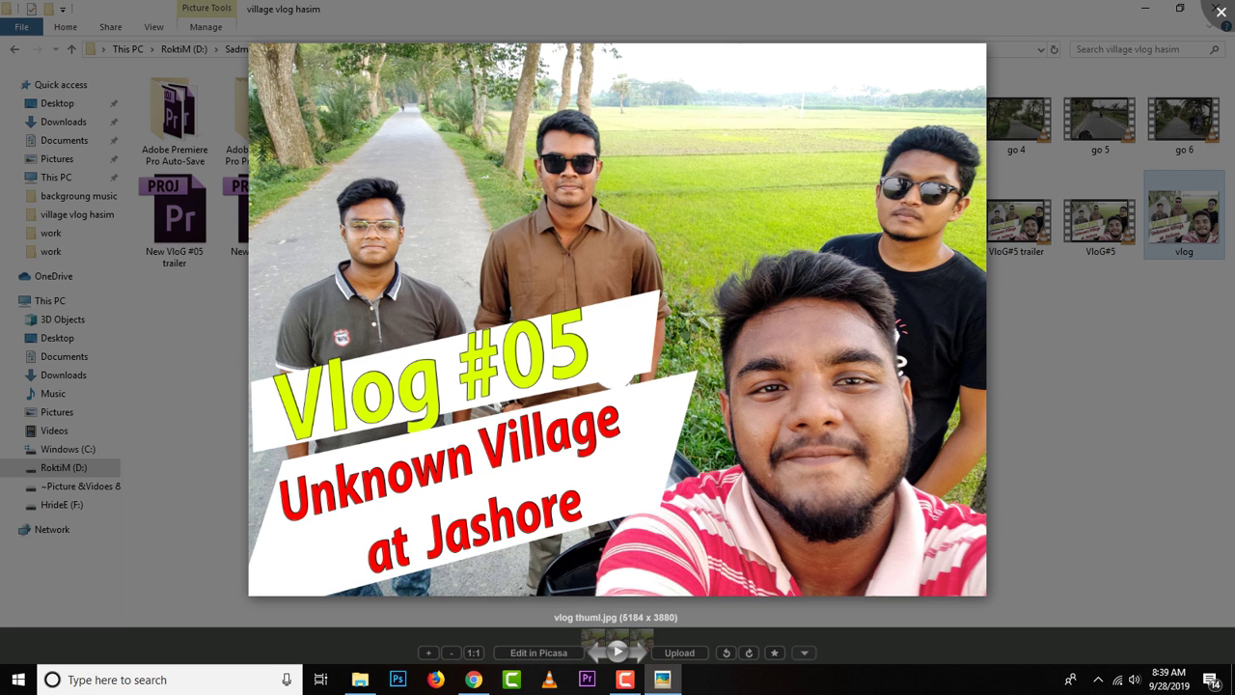
{"action": "key", "text": "Right"}
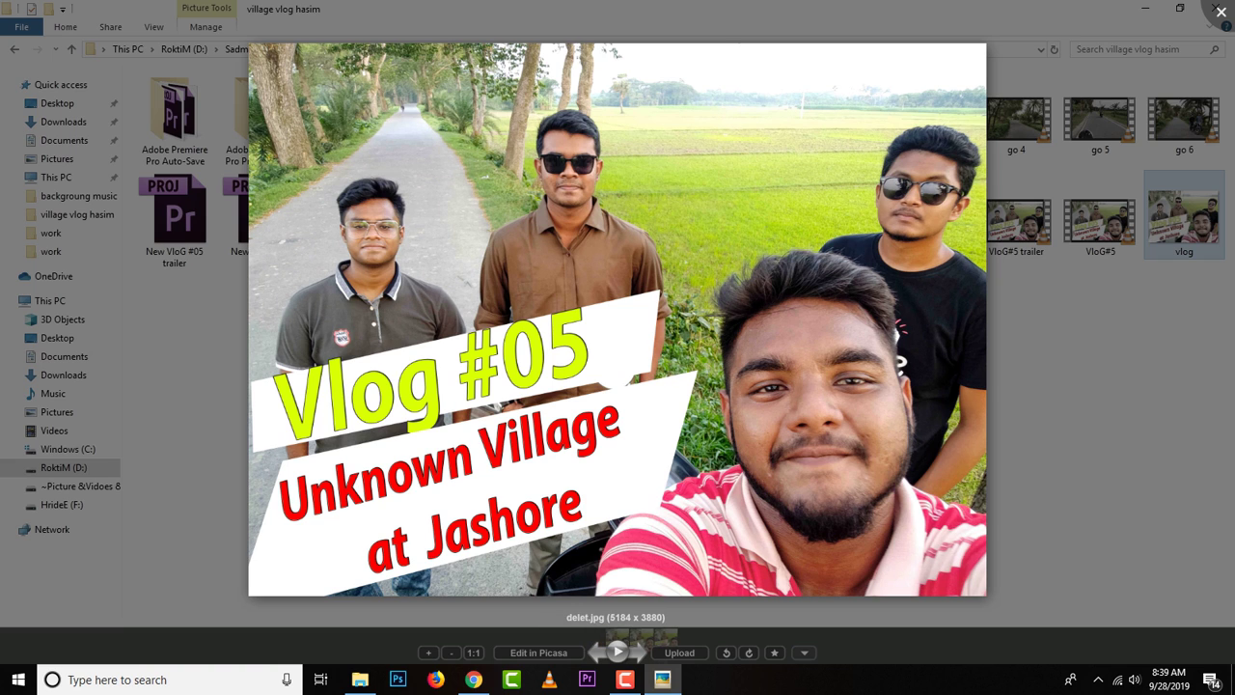
{"action": "key", "text": "Left"}
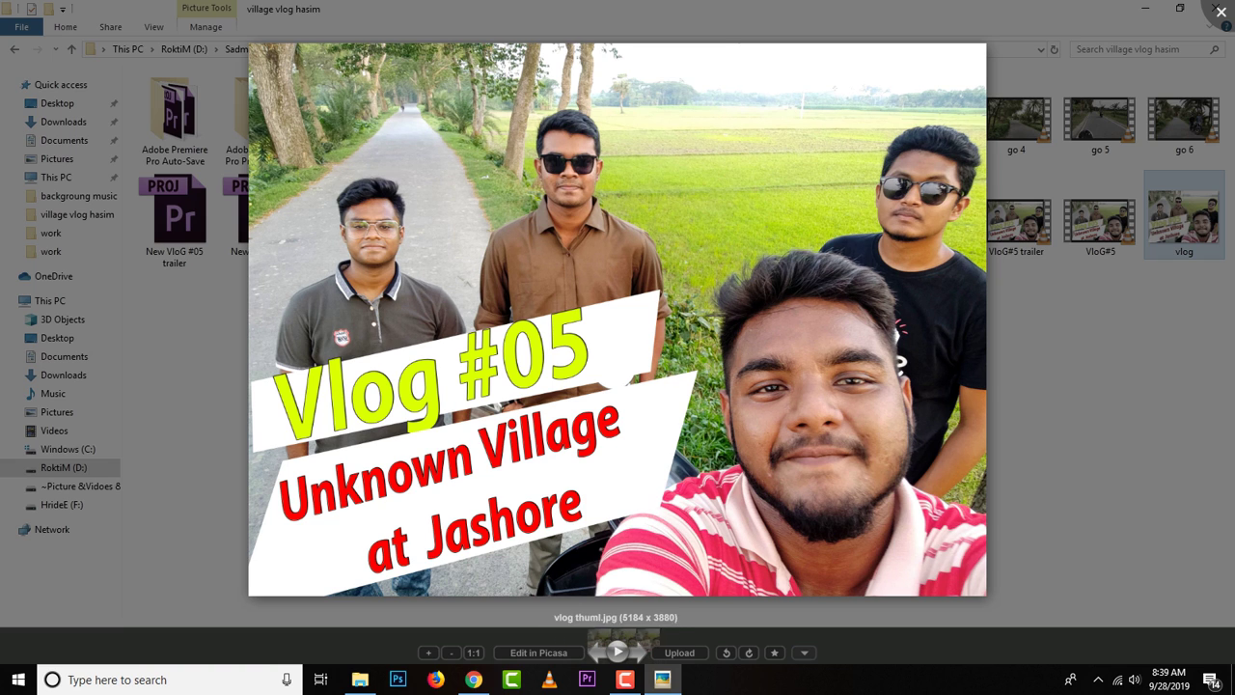
{"action": "key", "text": "Left"}
{"action": "key", "text": "Right"}
{"action": "key", "text": "Right"}
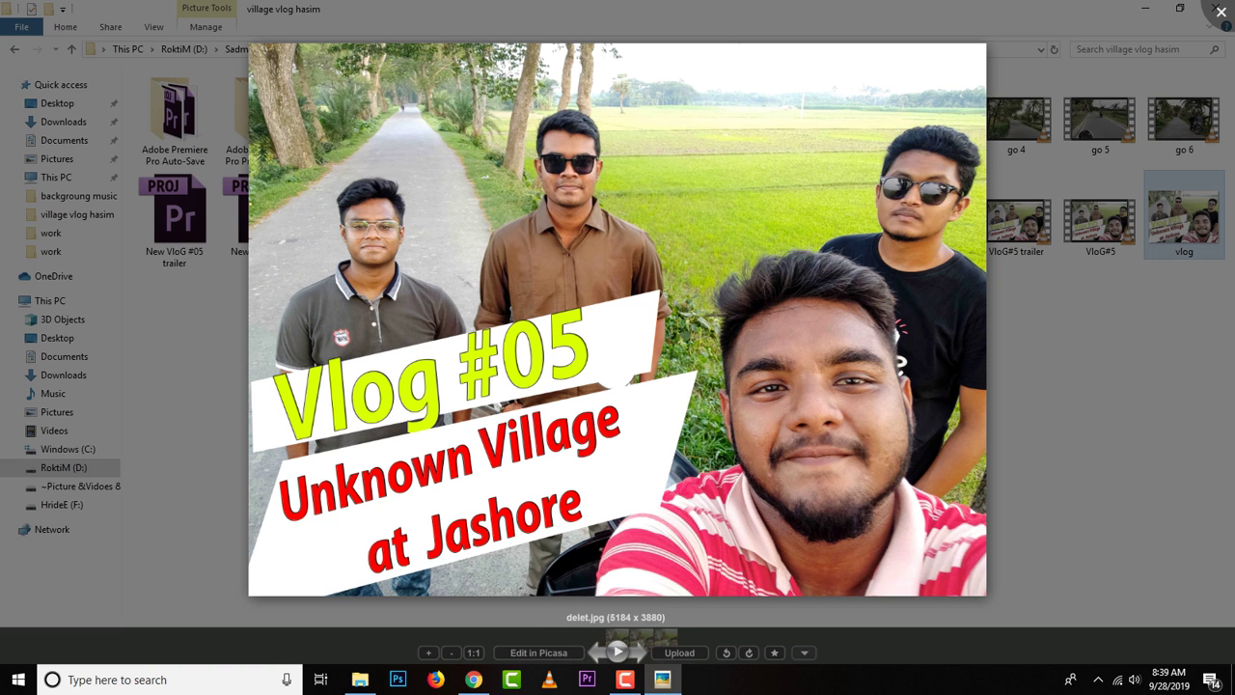
{"action": "key", "text": "Left"}
{"action": "key", "text": "Left"}
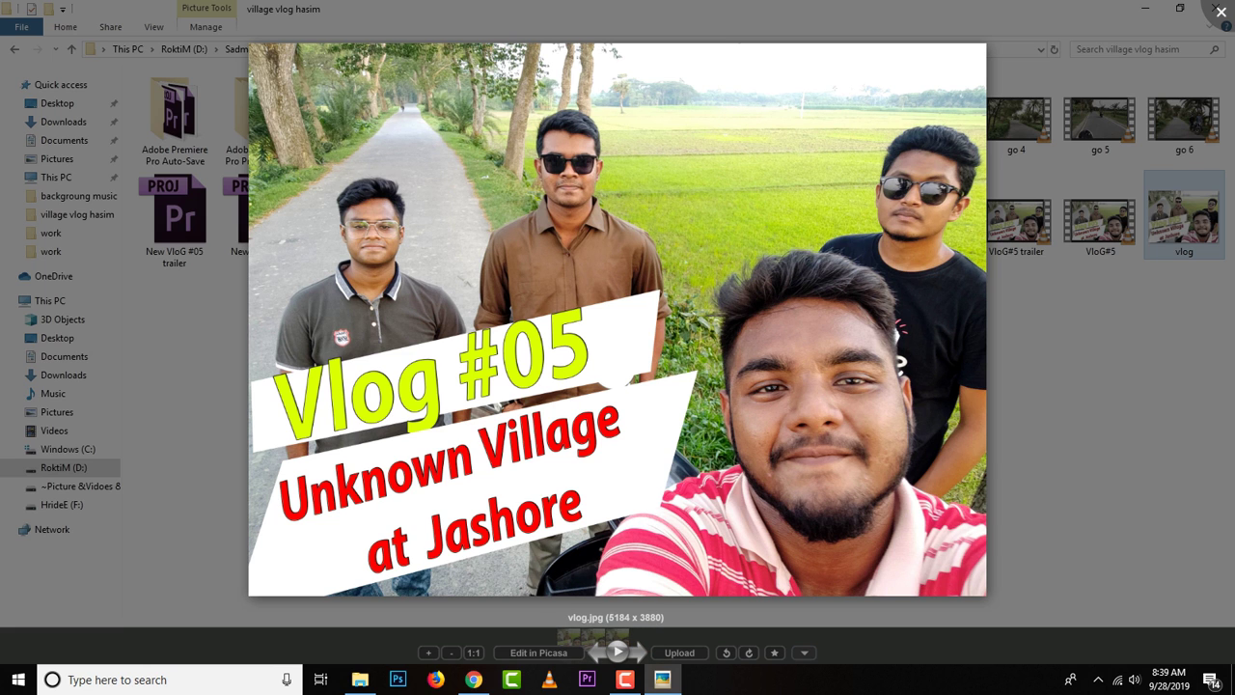
{"action": "left_click", "coordinate": [1220, 12]}
- Minimize the File Explorer window and refresh the desktop
{"action": "left_click", "coordinate": [1145, 8]}
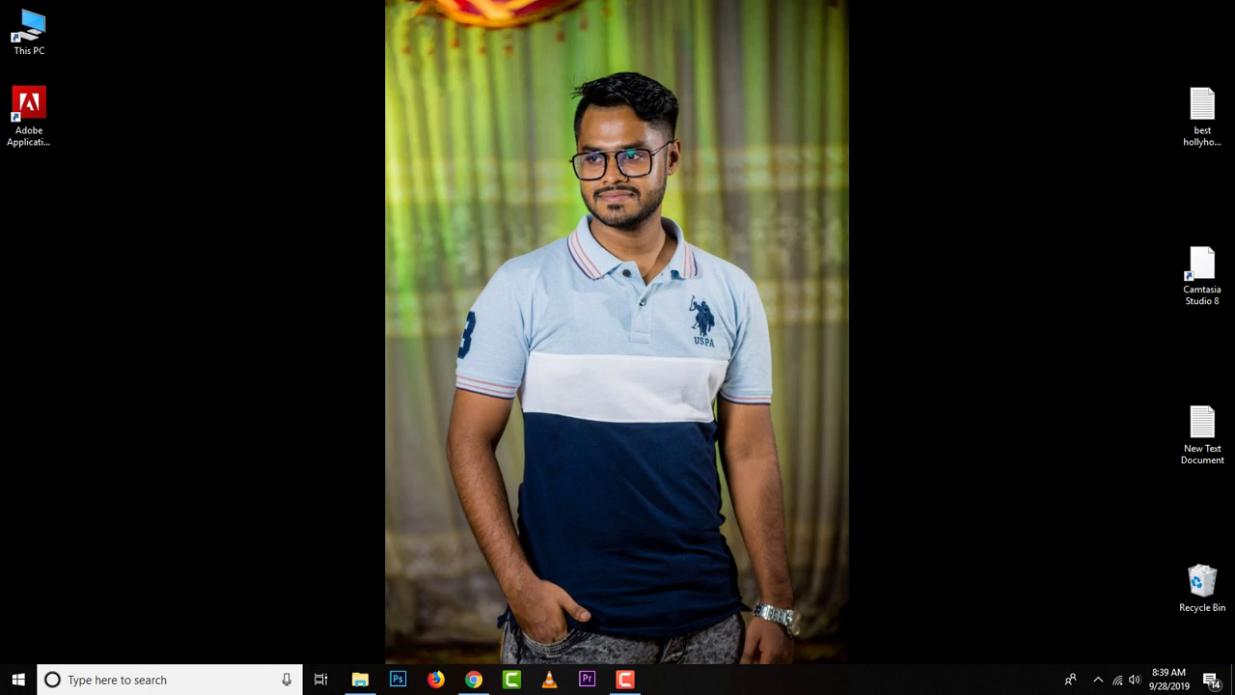
{"action": "right_click", "coordinate": [848, 100]}
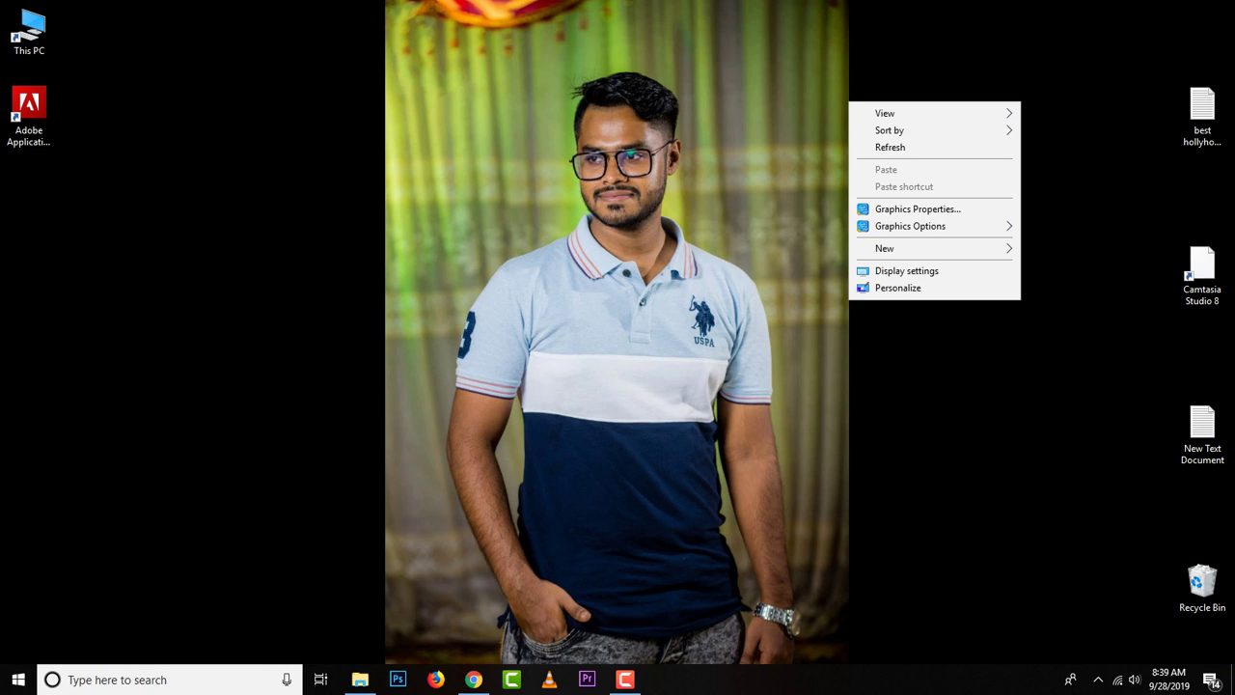
{"action": "left_click", "coordinate": [892, 147]}
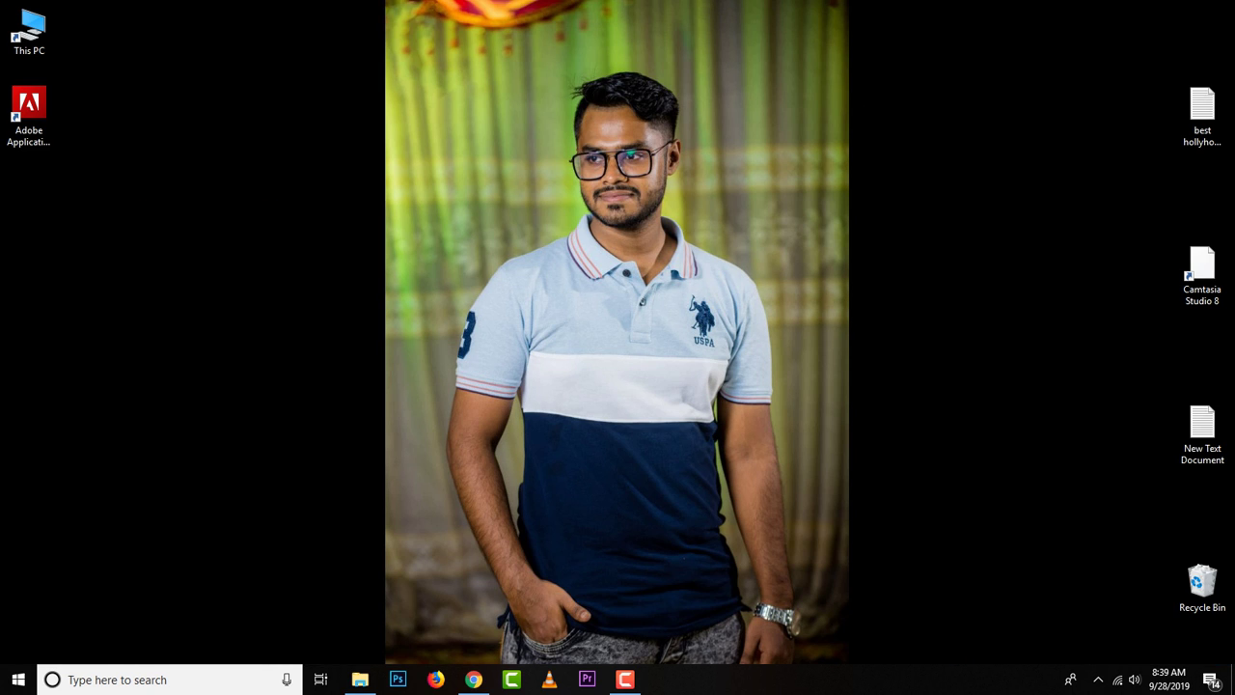